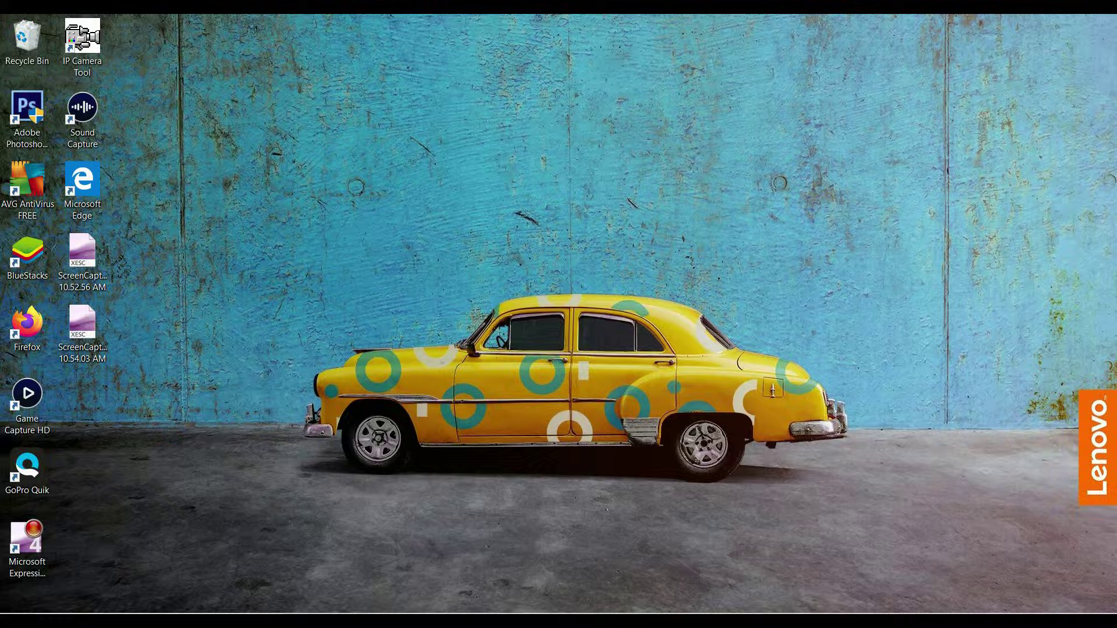
# Launch Firefox, dismiss the default-browser prompt and load the Google homepage.
pyautogui.doubleClick(27, 326)
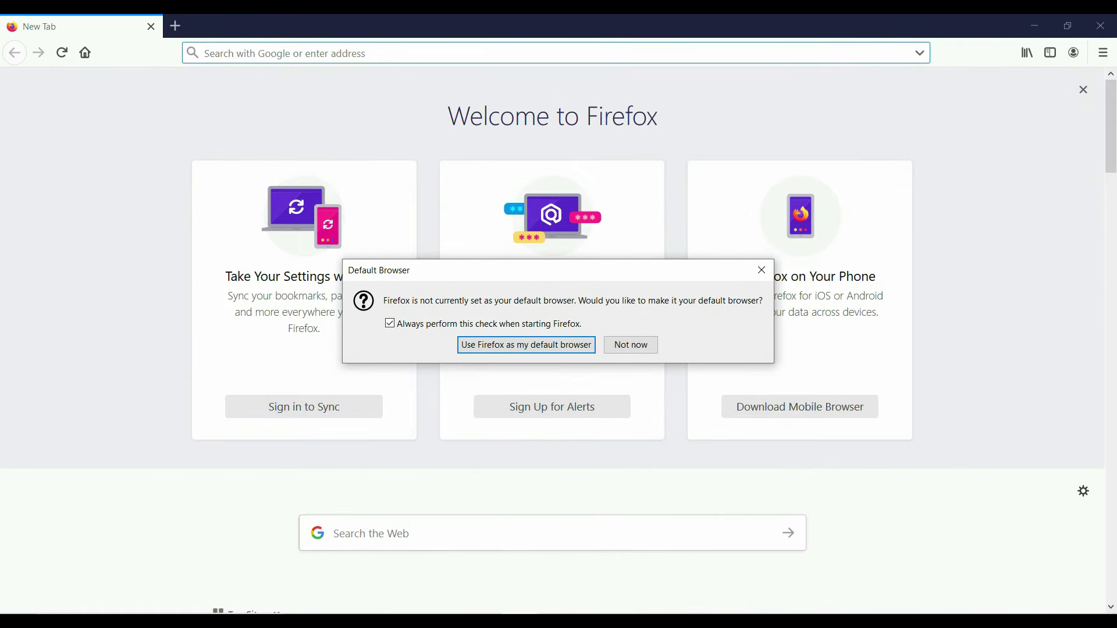
pyautogui.press('Escape')
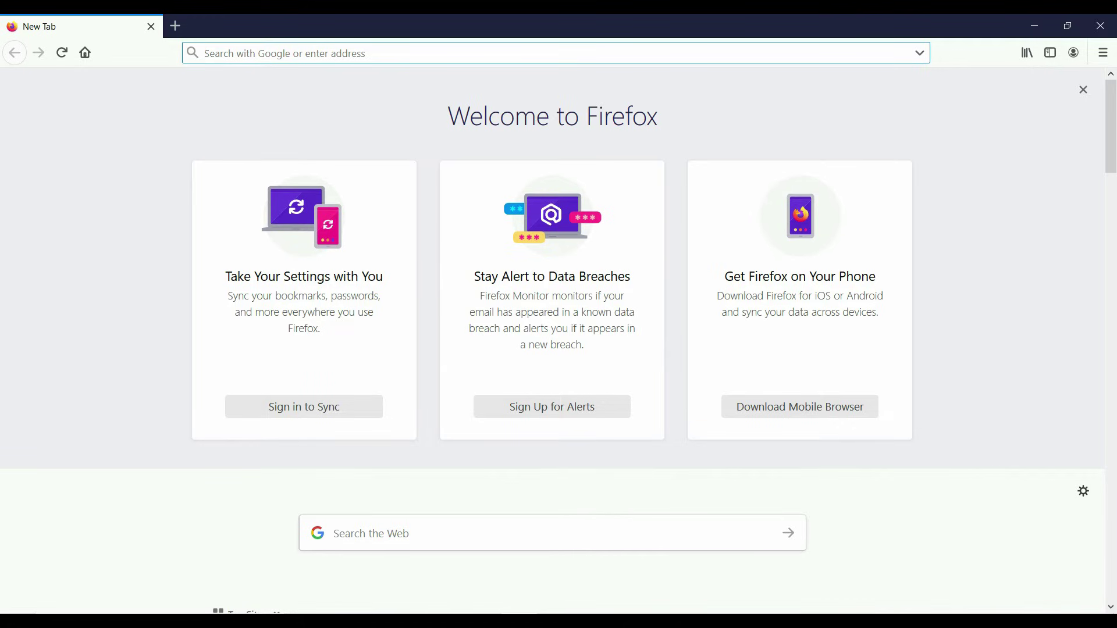
pyautogui.write('google.com/')
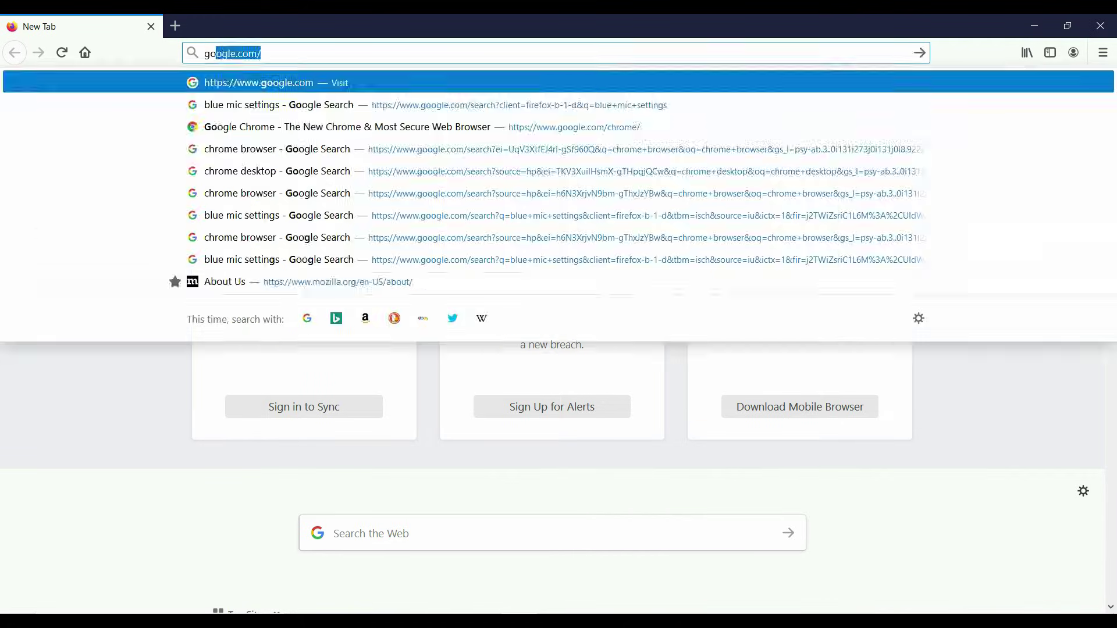
pyautogui.press('Return')
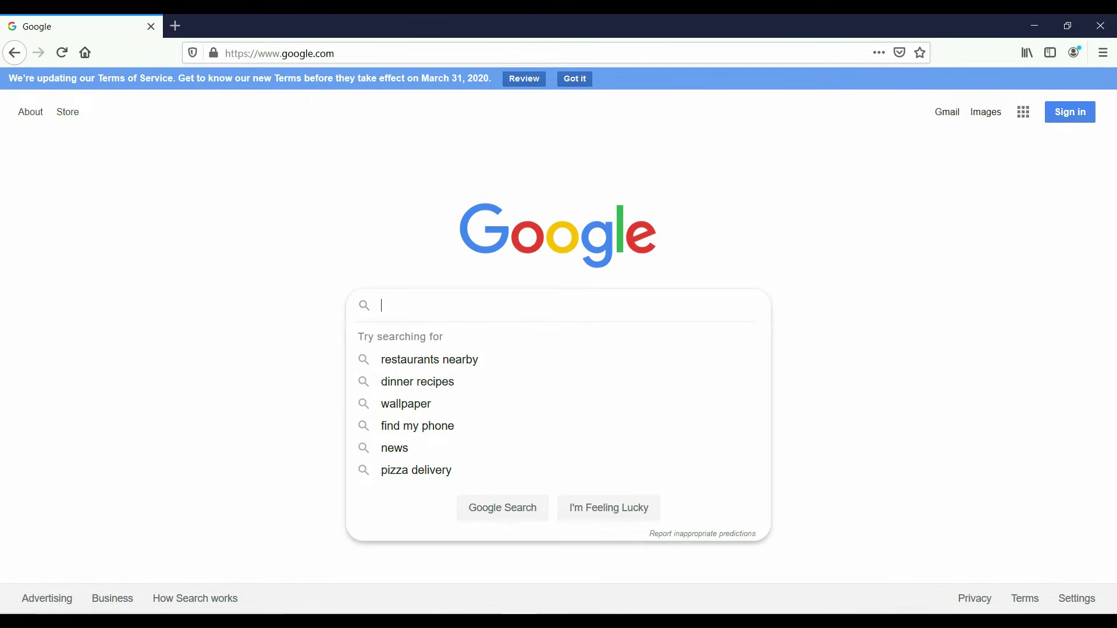
# Search Google for 'chrome browser' and open the Google Chrome product page.
pyautogui.write('chrome br')
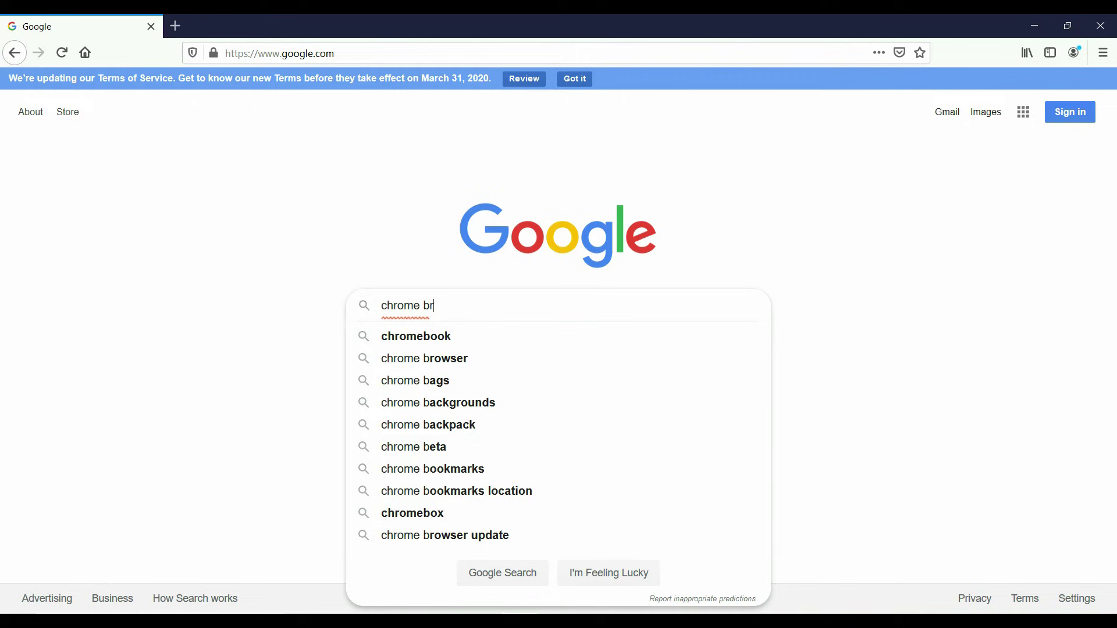
pyautogui.write('owser')
pyautogui.press('Return')
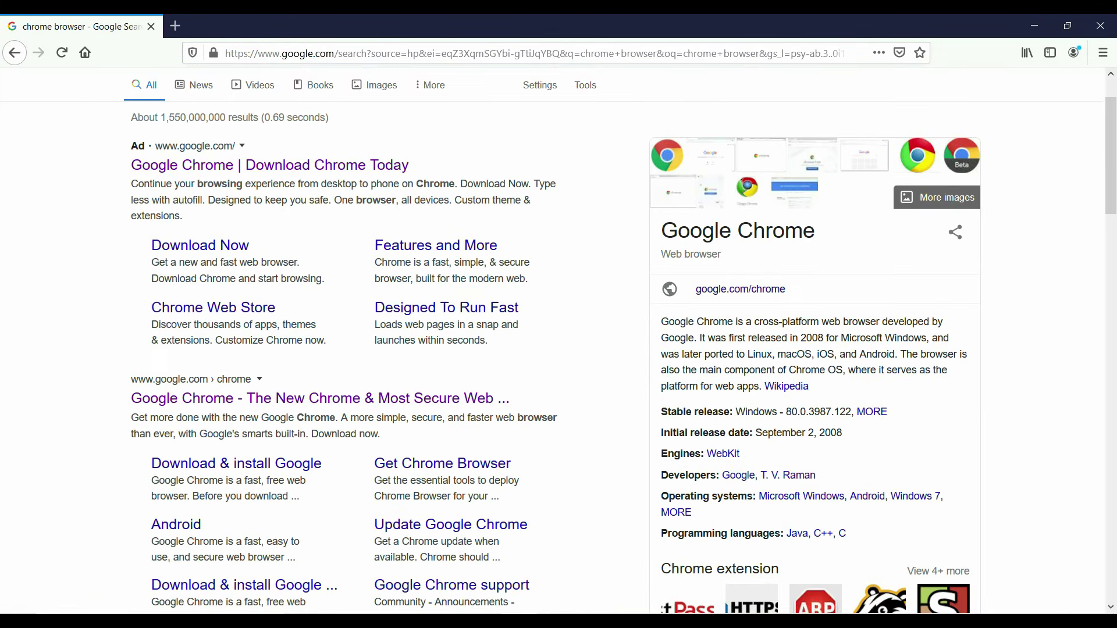
pyautogui.click(320, 398)
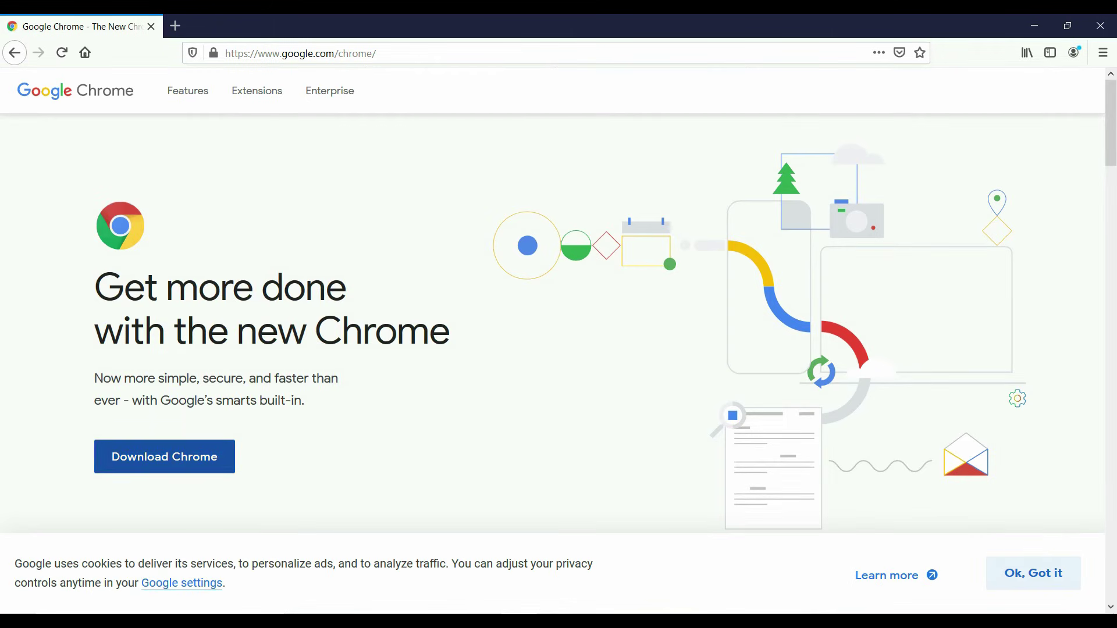
# Download ChromeSetup.exe with Accept and Install, save it, and run the installer.
pyautogui.click(165, 457)
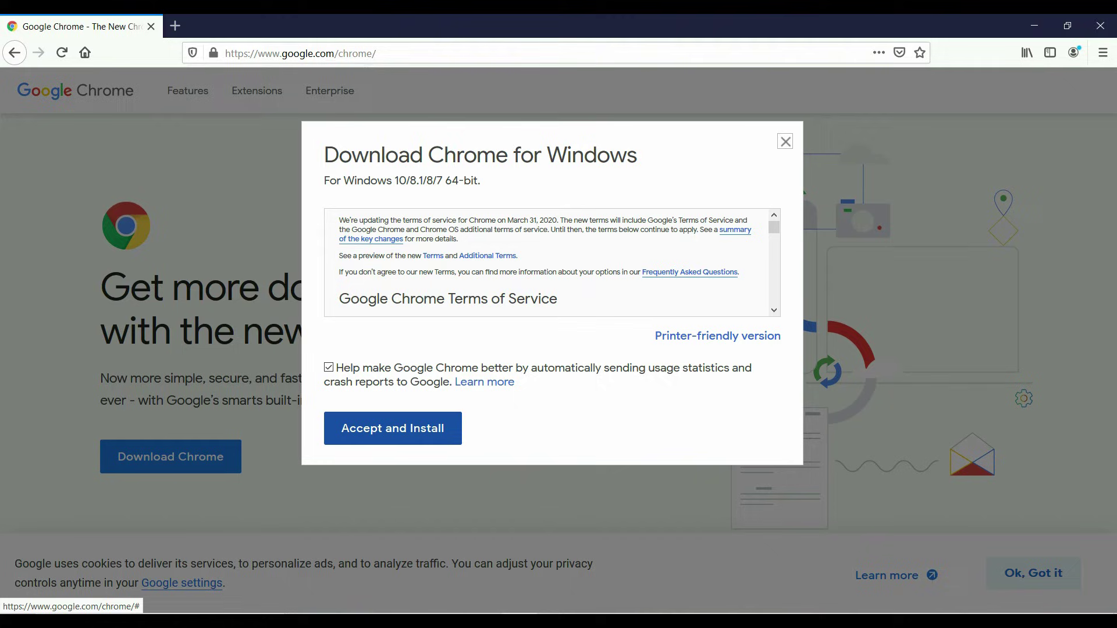
pyautogui.click(457, 425)
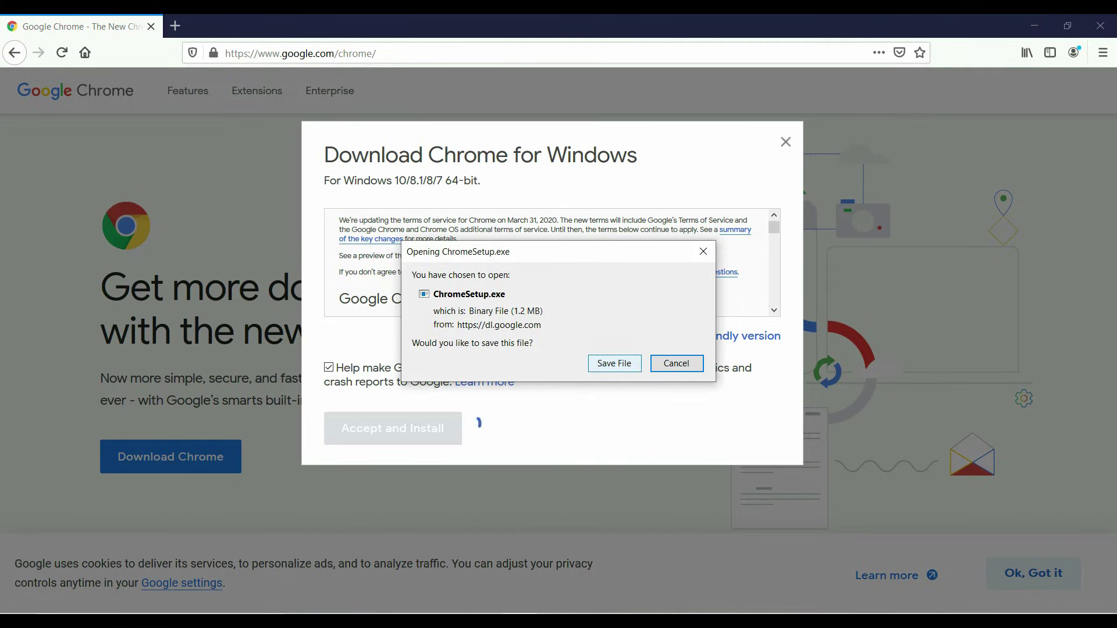
pyautogui.press('Return')
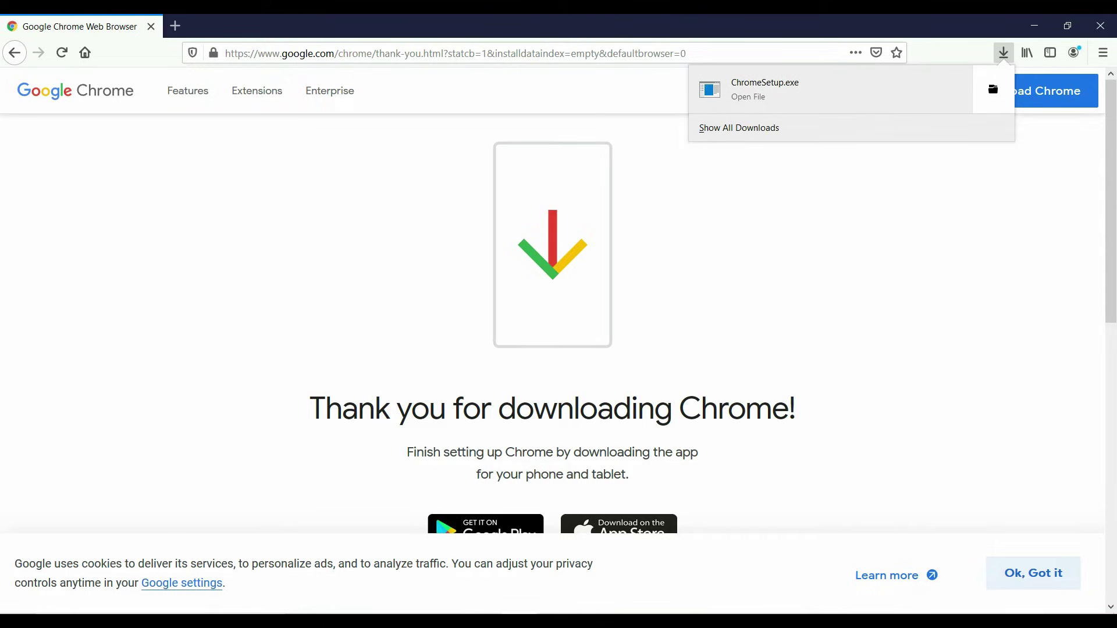
pyautogui.click(756, 89)
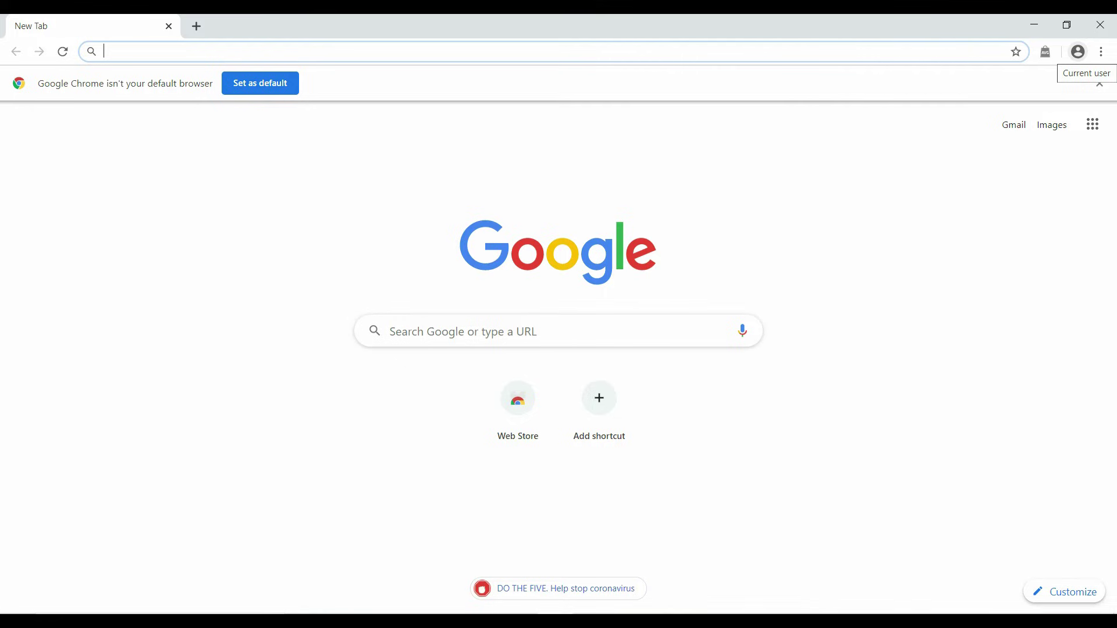
# Sign in to Chrome via Turn on sync with the Google account e-mail and password.
pyautogui.click(1078, 51)
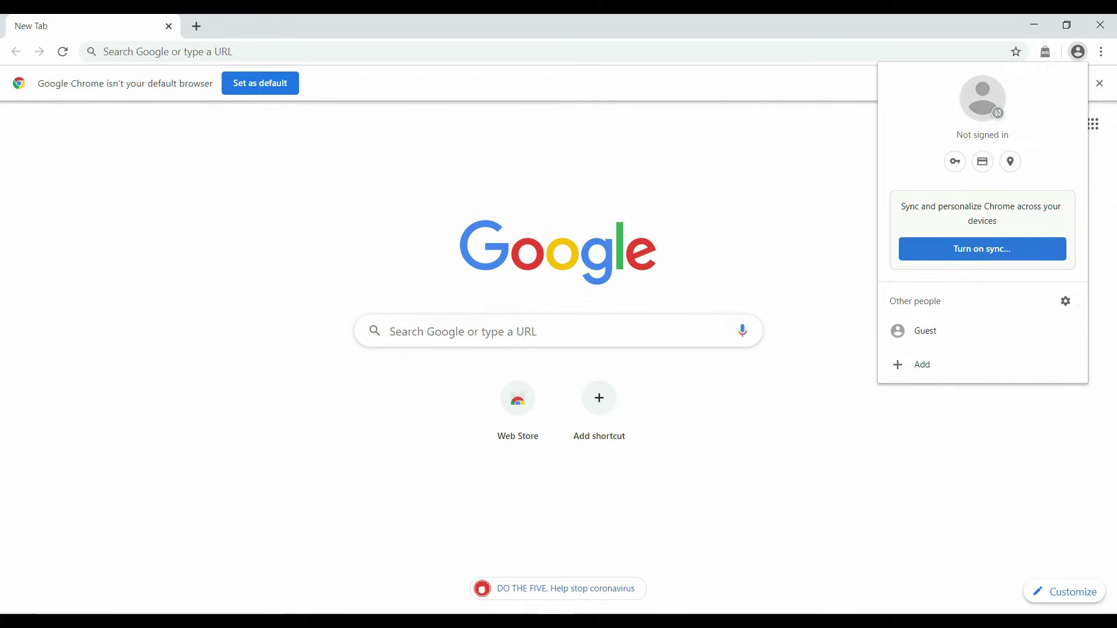
pyautogui.click(982, 248)
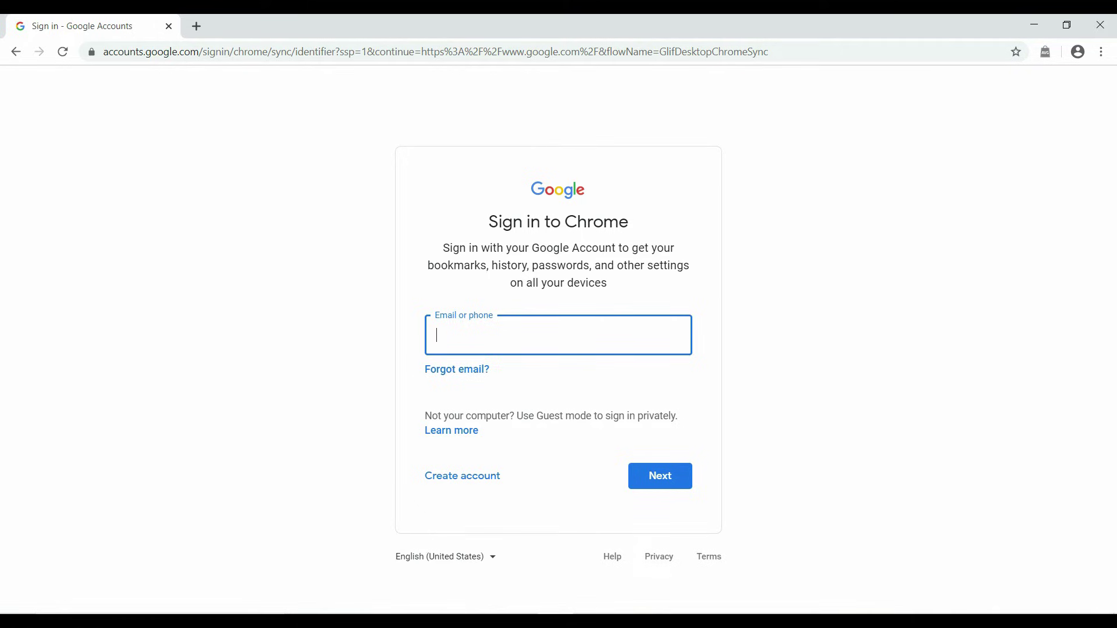
pyautogui.press('Return')
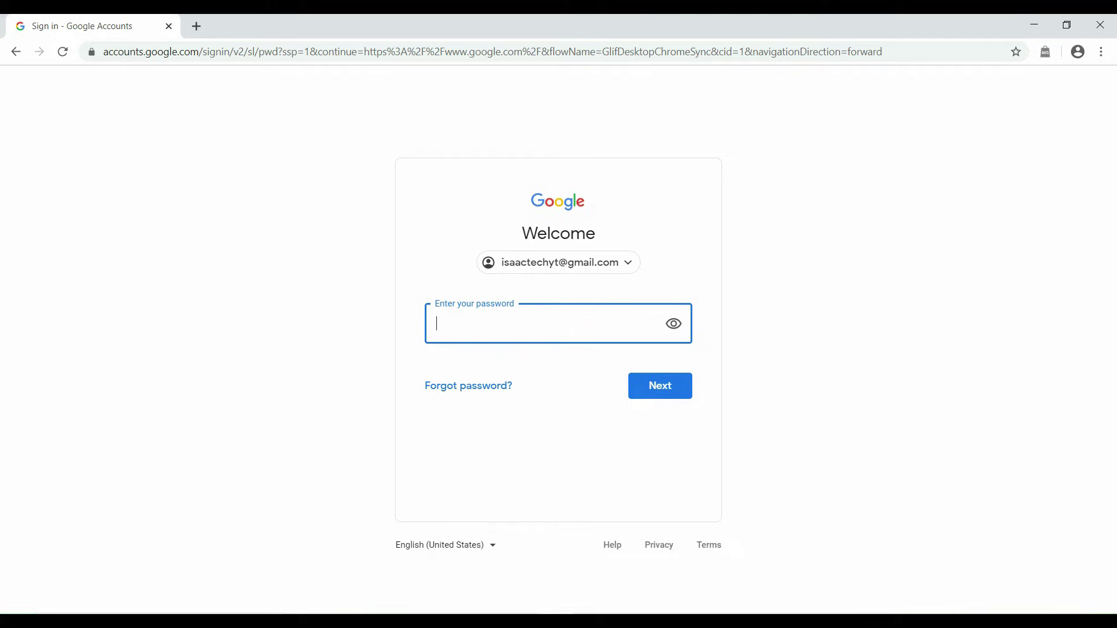
pyautogui.write('********')
pyautogui.press('Return')
pyautogui.write('**********')
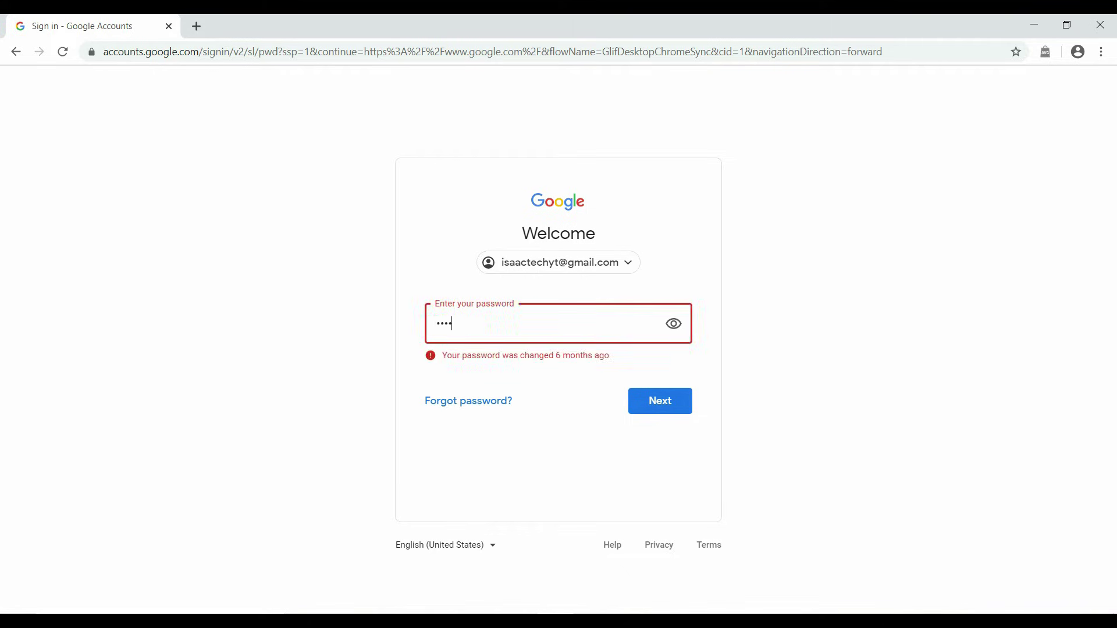
pyautogui.press('Return')
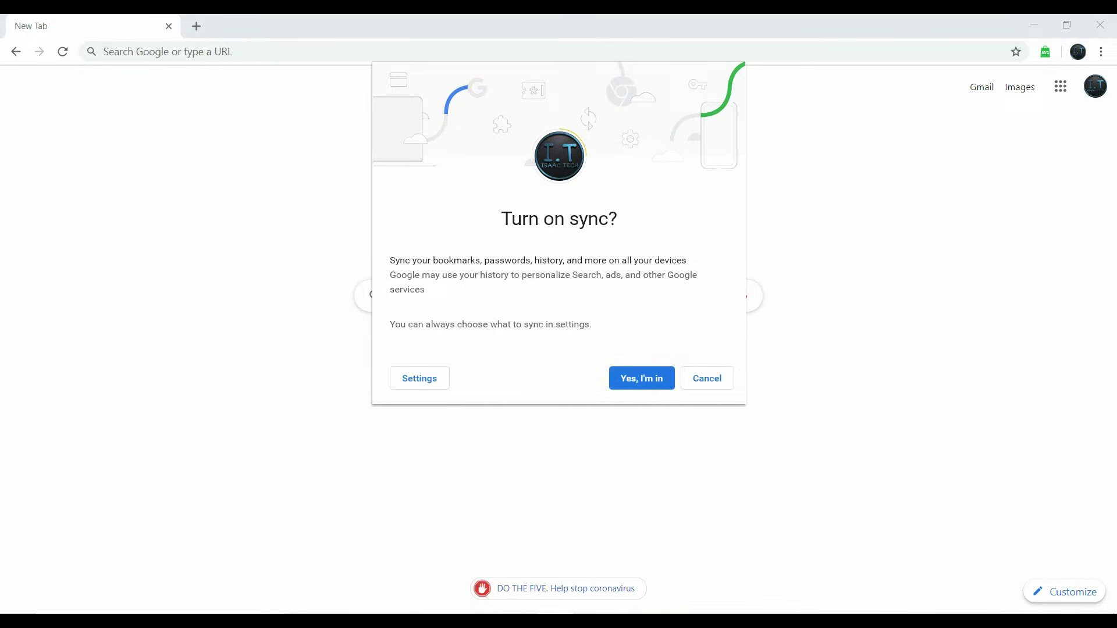
# Confirm turning on sync and verify the profile's sync status.
pyautogui.press('Return')
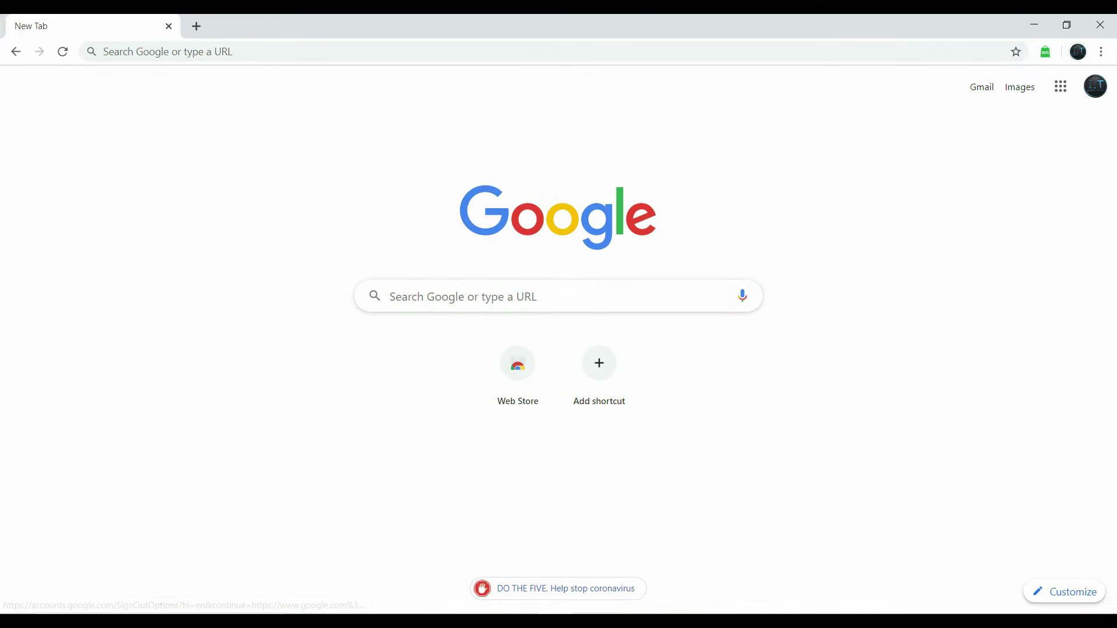
pyautogui.click(1078, 52)
pyautogui.press('Escape')
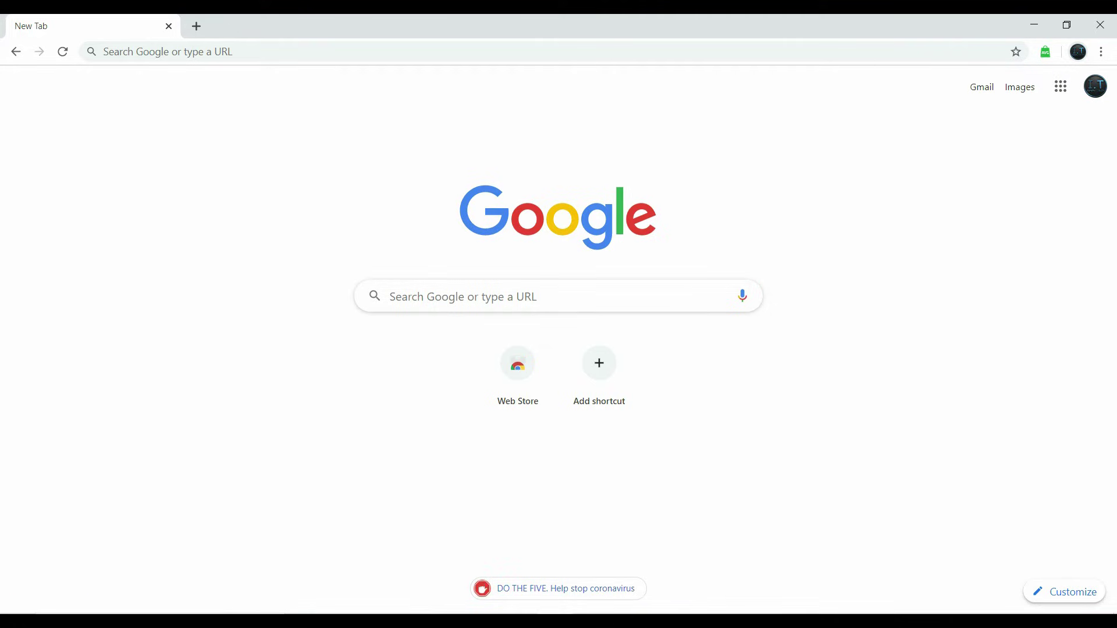
# Search Google for 'chrome store'.
pyautogui.click(104, 51)
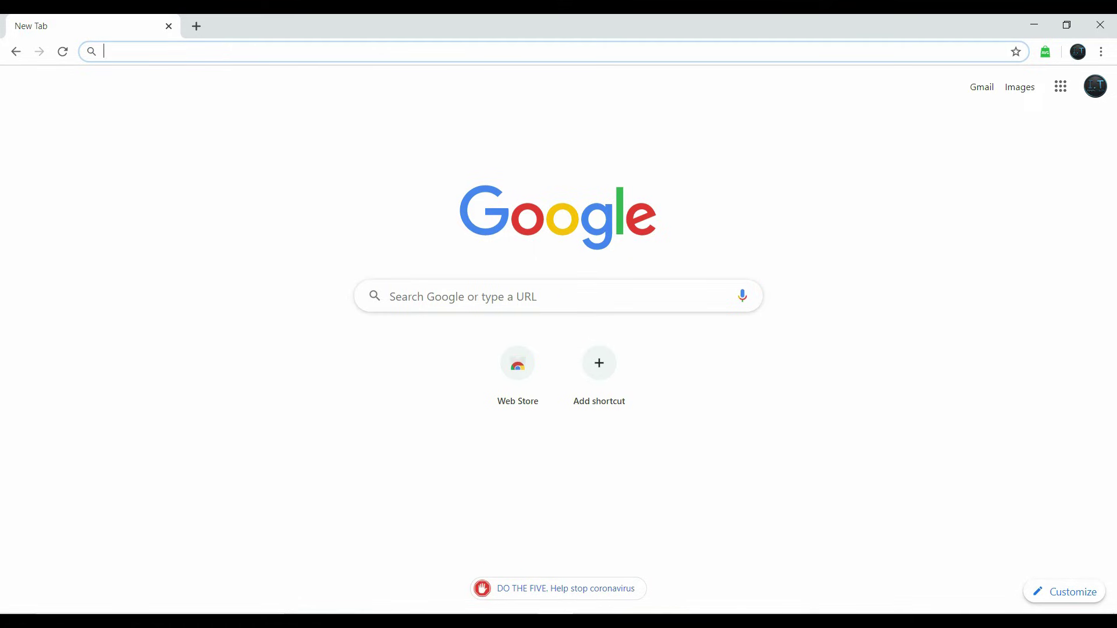
pyautogui.click(407, 296)
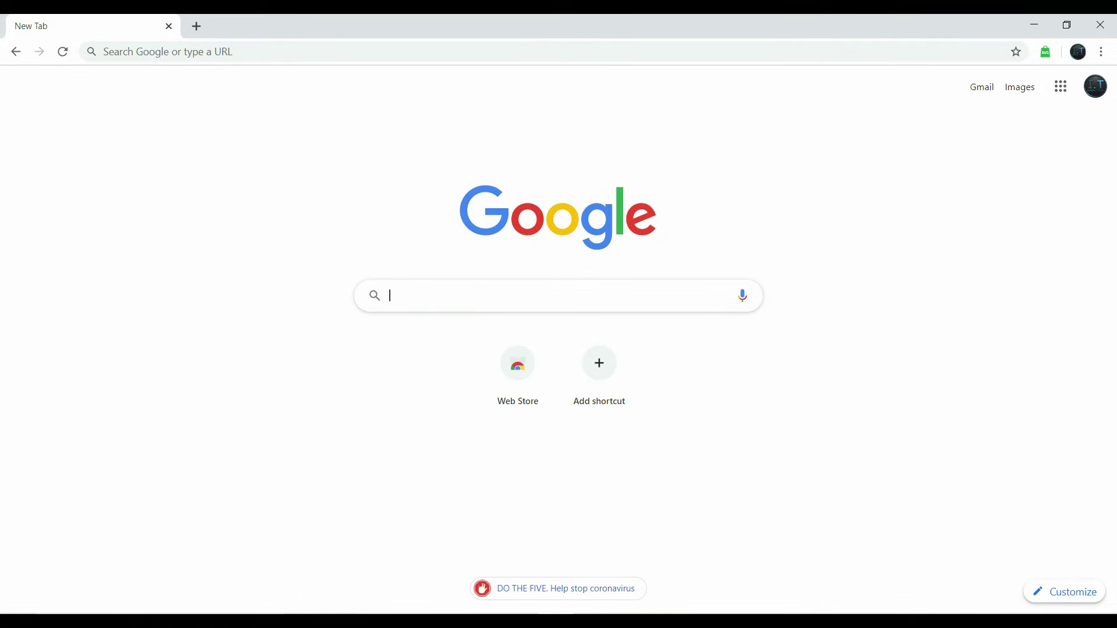
pyautogui.write('chrome')
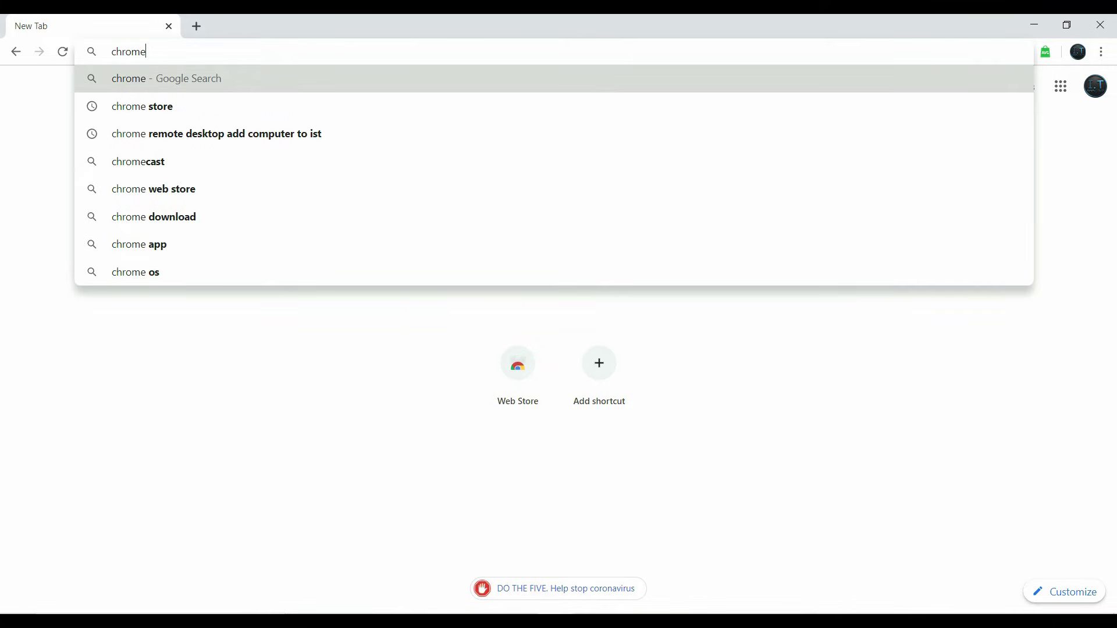
pyautogui.write(' store')
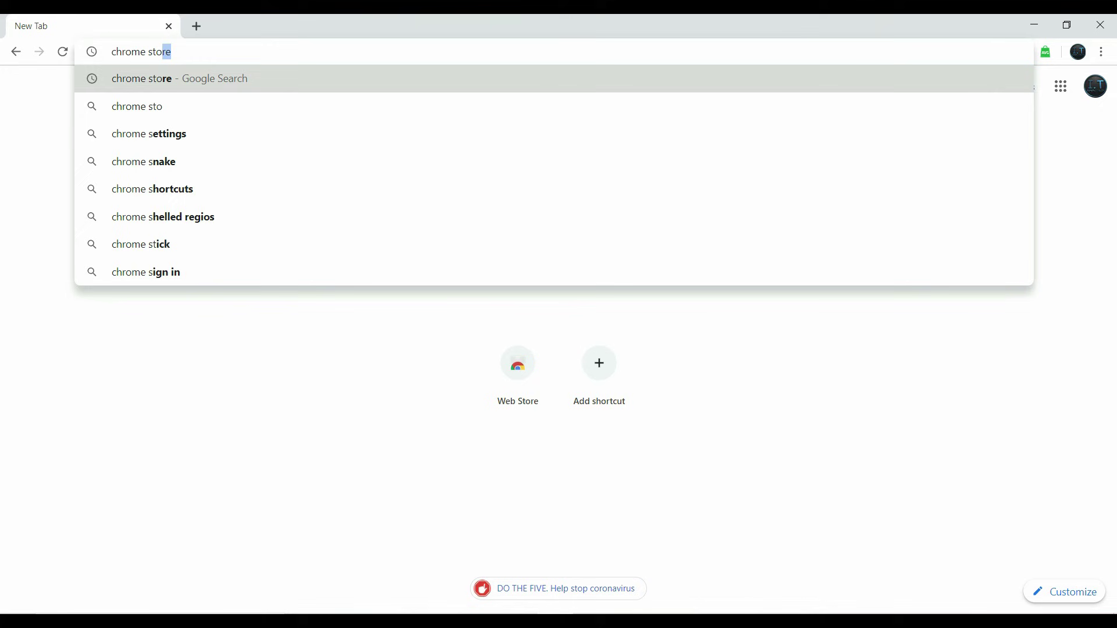
pyautogui.press('Return')
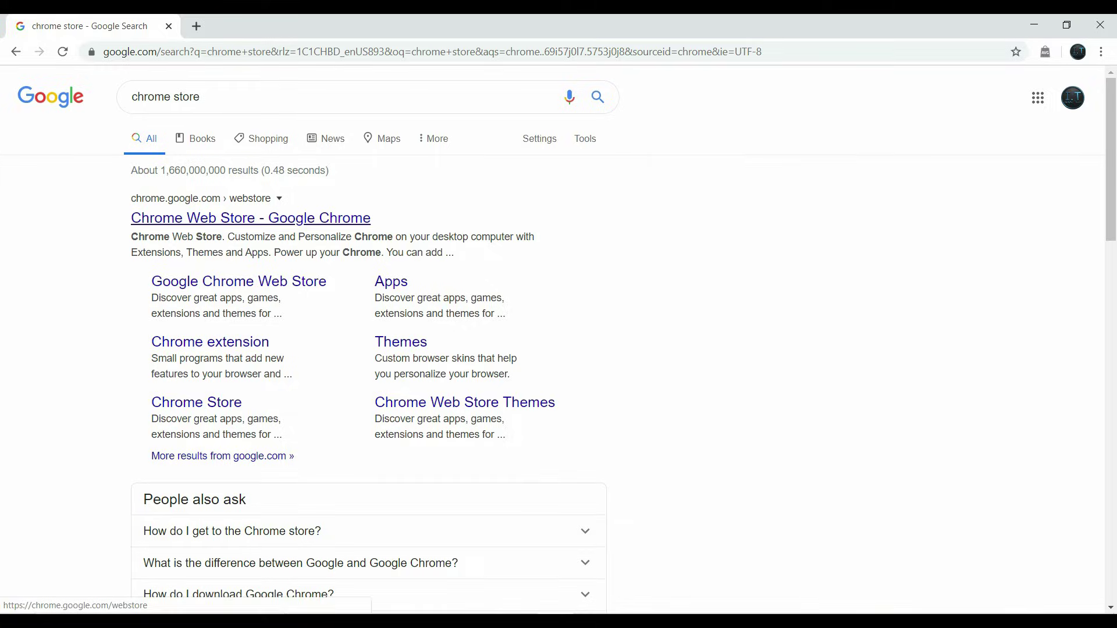
# Search the Chrome Web Store for 'remote desktop' and add the Chrome Remote Desktop extension.
pyautogui.click(250, 219)
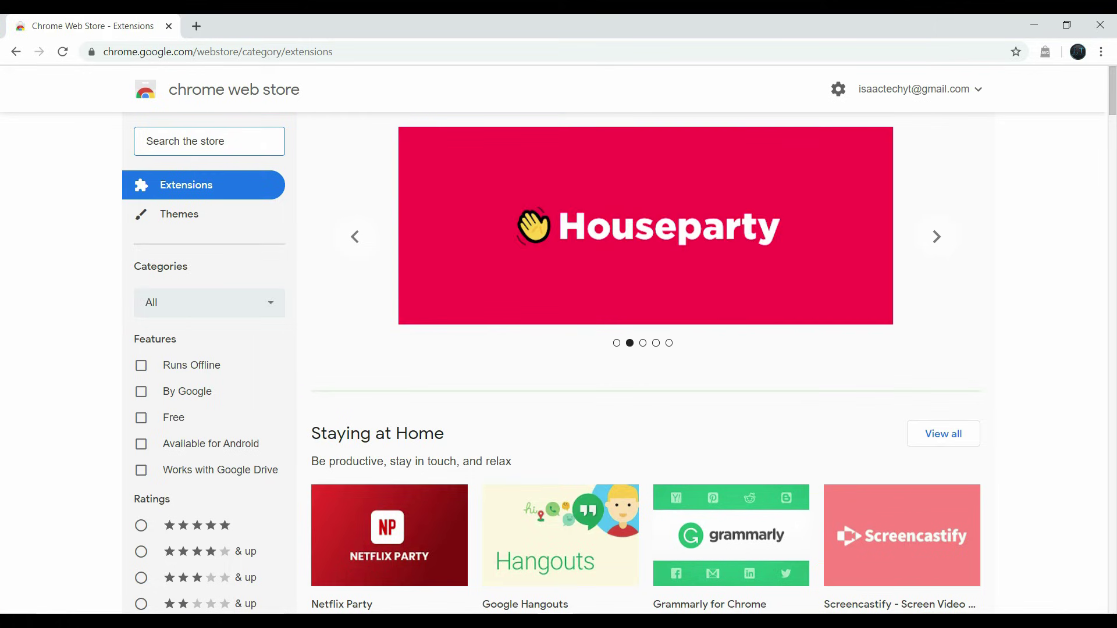
pyautogui.write('remote desktop')
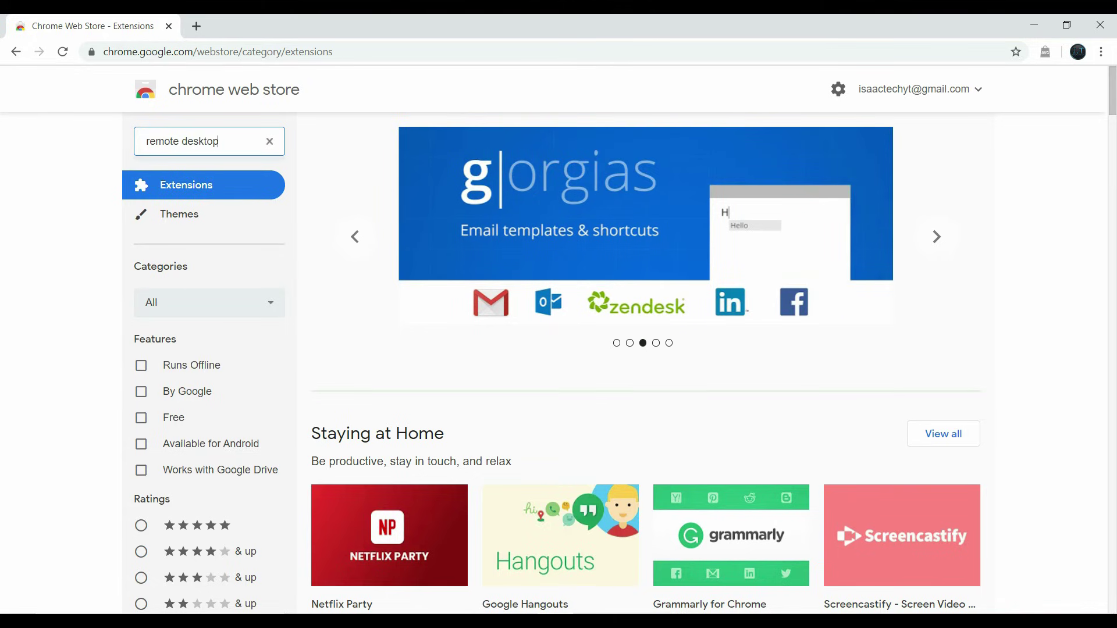
pyautogui.press('Return')
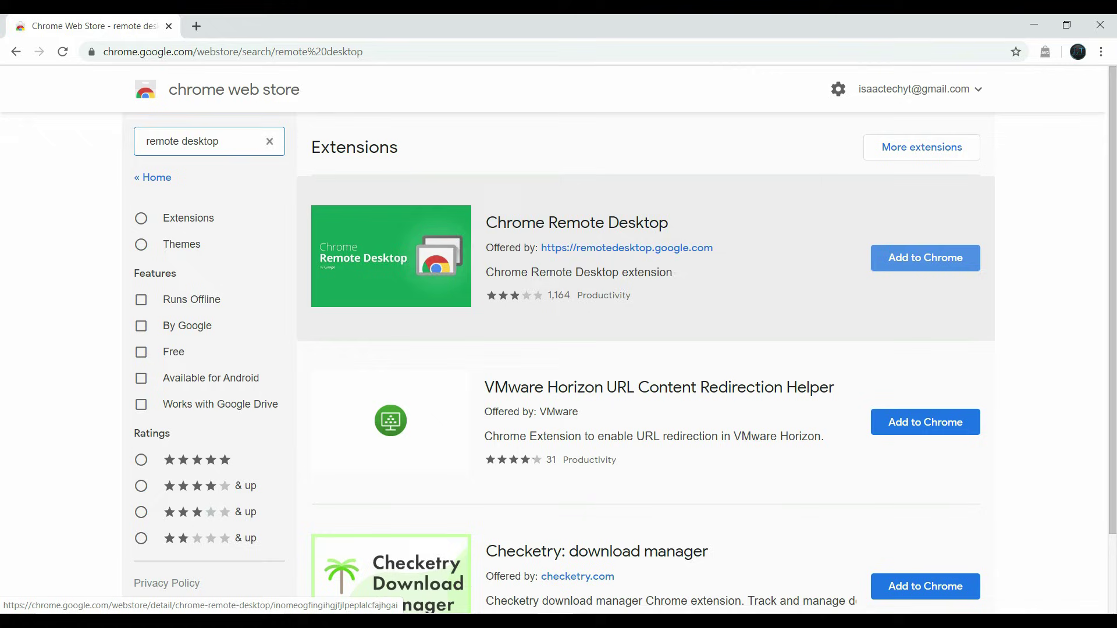
pyautogui.click(925, 258)
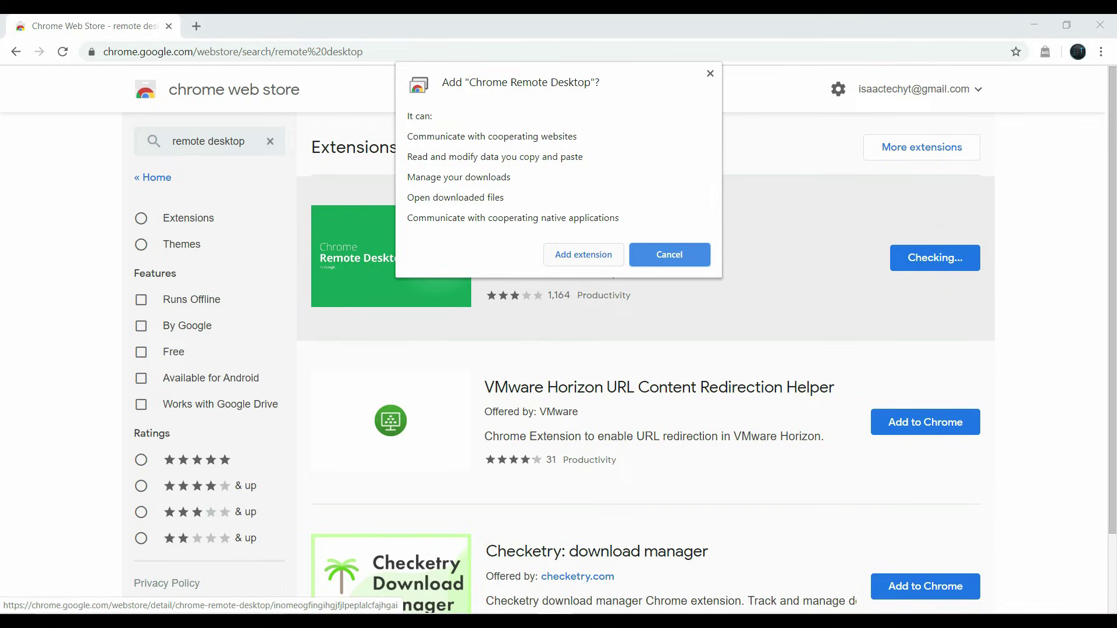
pyautogui.press('Escape')
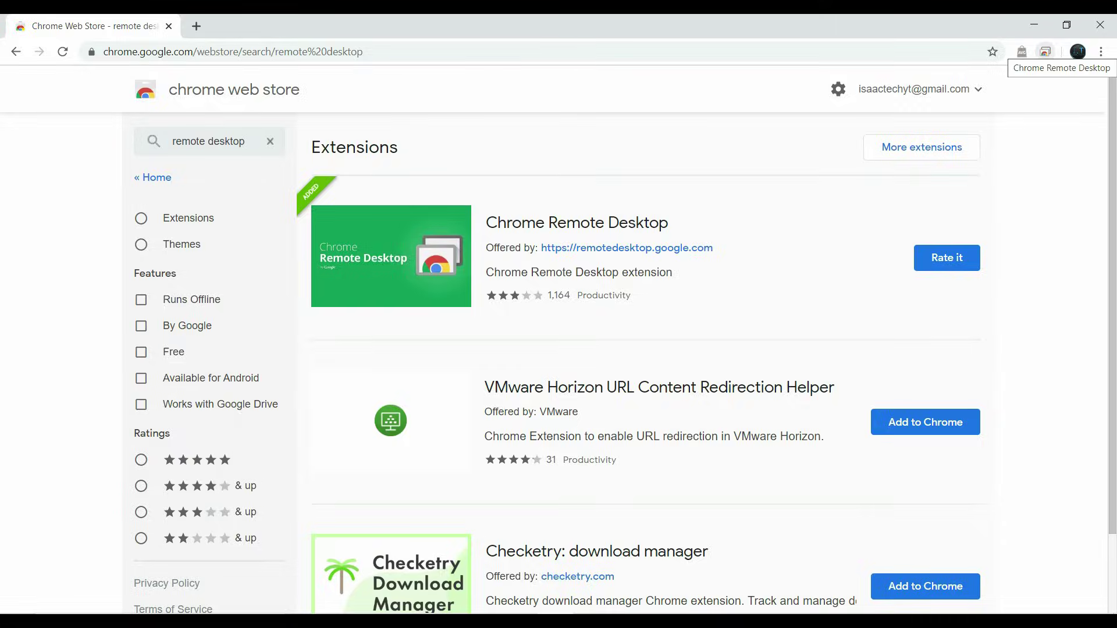
# Open remotedesktop.google.com from the extension icon and choose GET STARTED for remote access.
pyautogui.click(1045, 51)
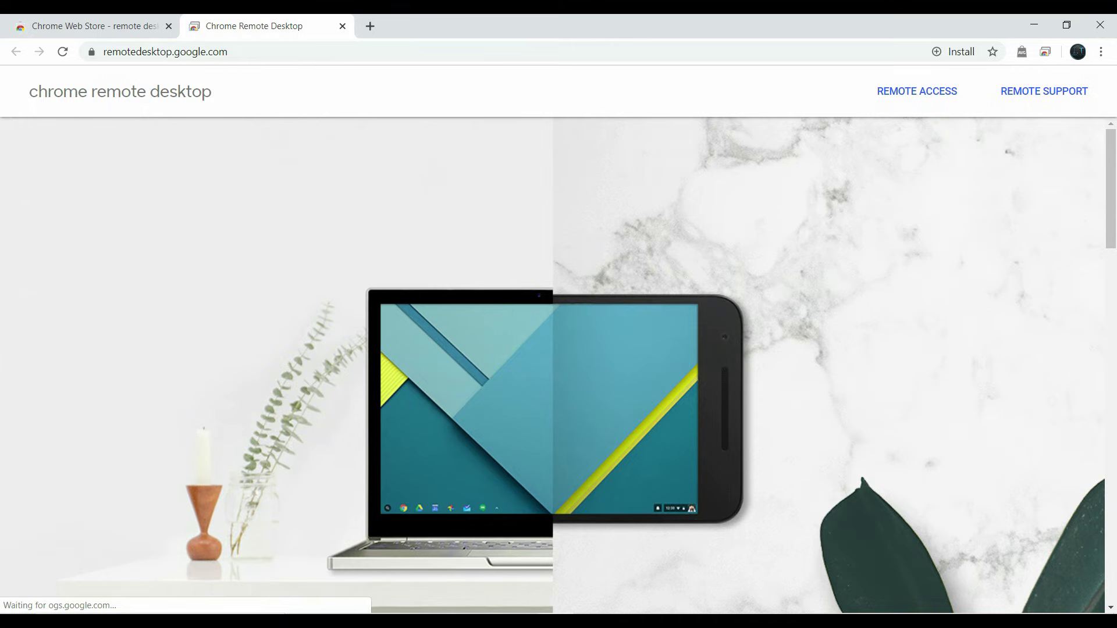
pyautogui.scroll(-6, 553, 365)
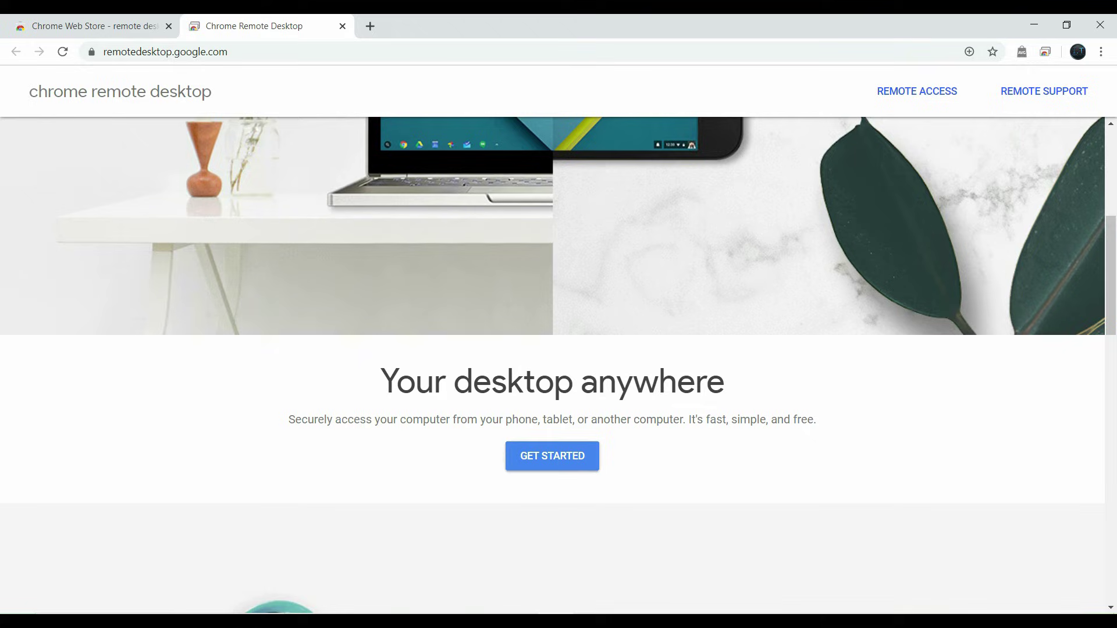
pyautogui.click(552, 456)
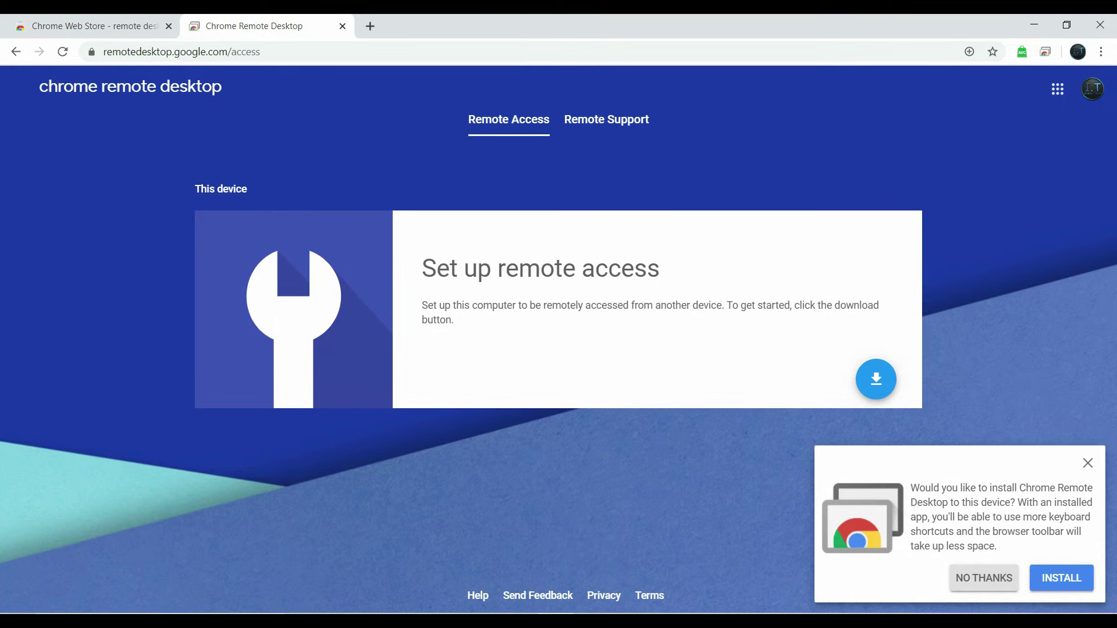
# Install Chrome Remote Desktop as an app, check its desktop shortcut, and maximize its window.
pyautogui.click(1062, 577)
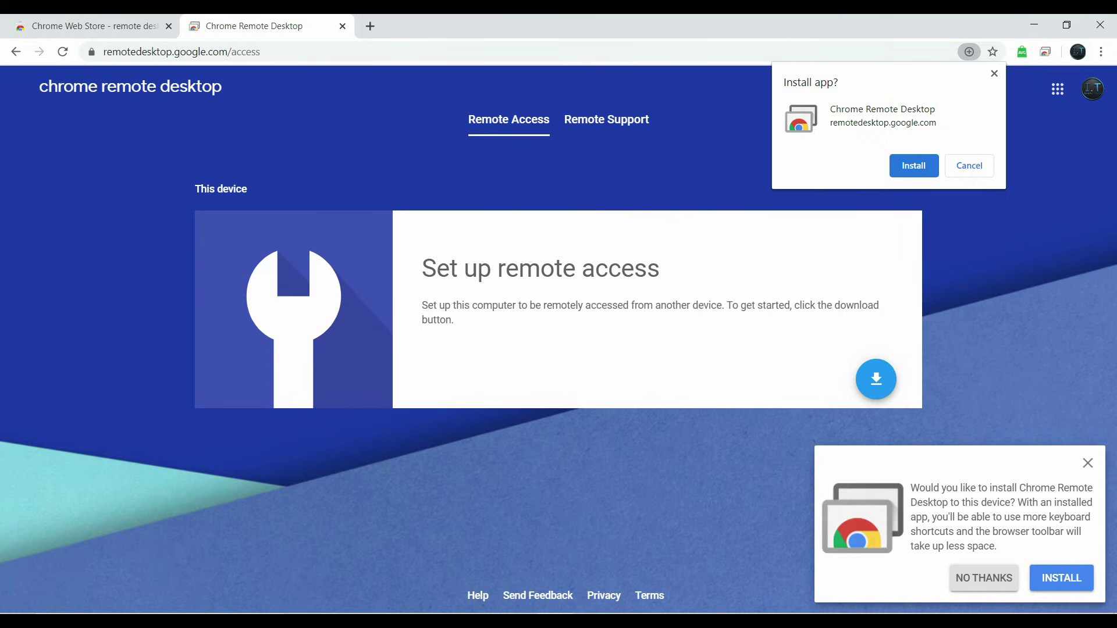
pyautogui.press('Return')
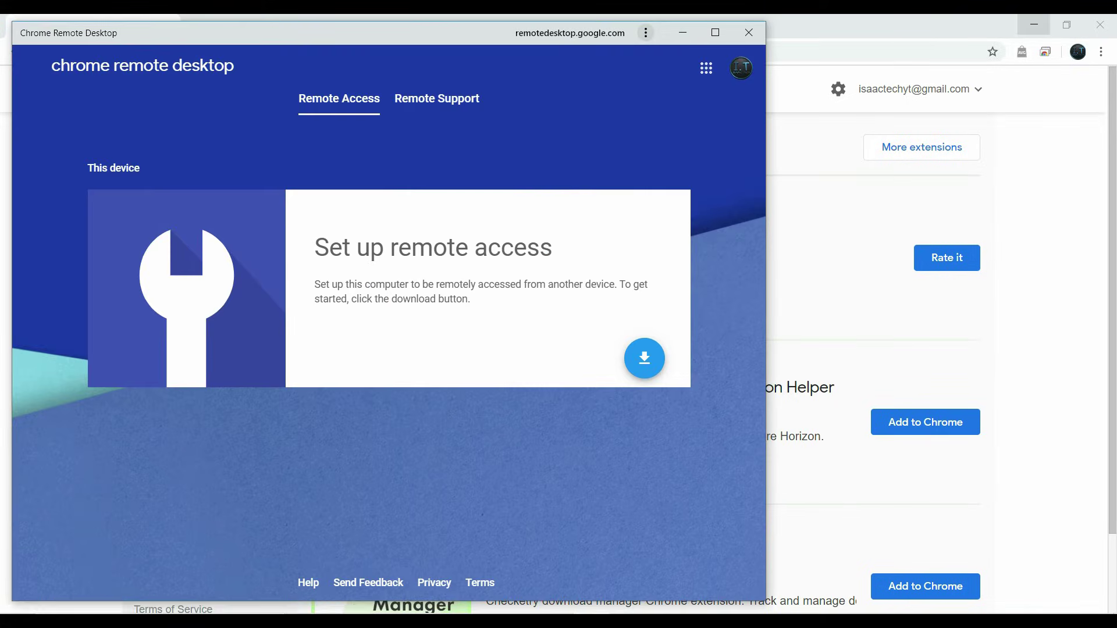
pyautogui.click(1034, 24)
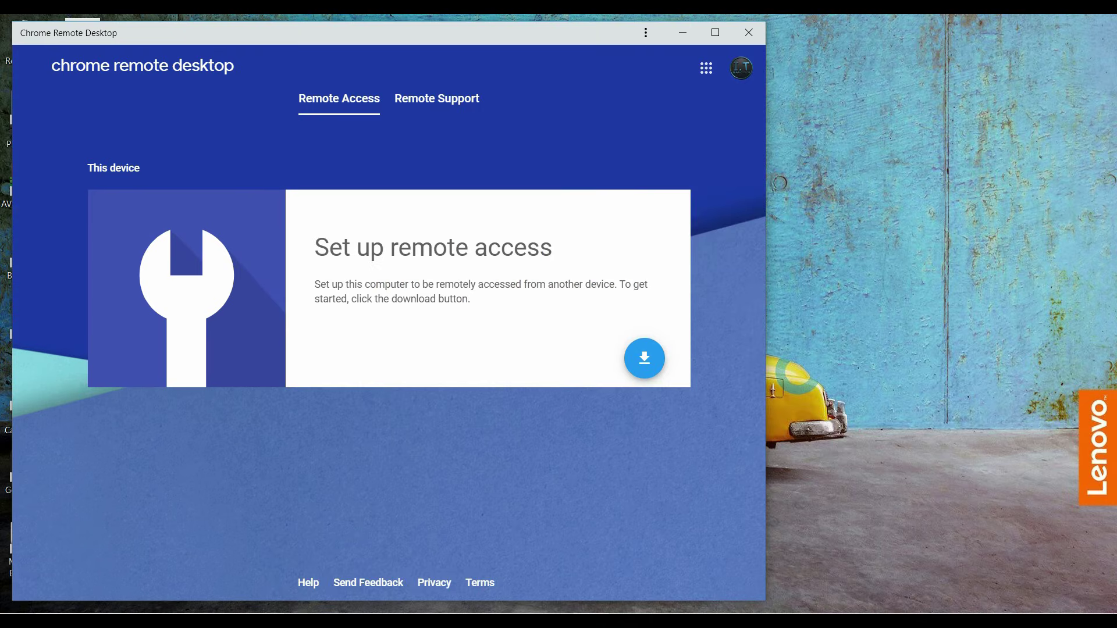
pyautogui.moveTo(233, 33); pyautogui.dragTo(517, 33)
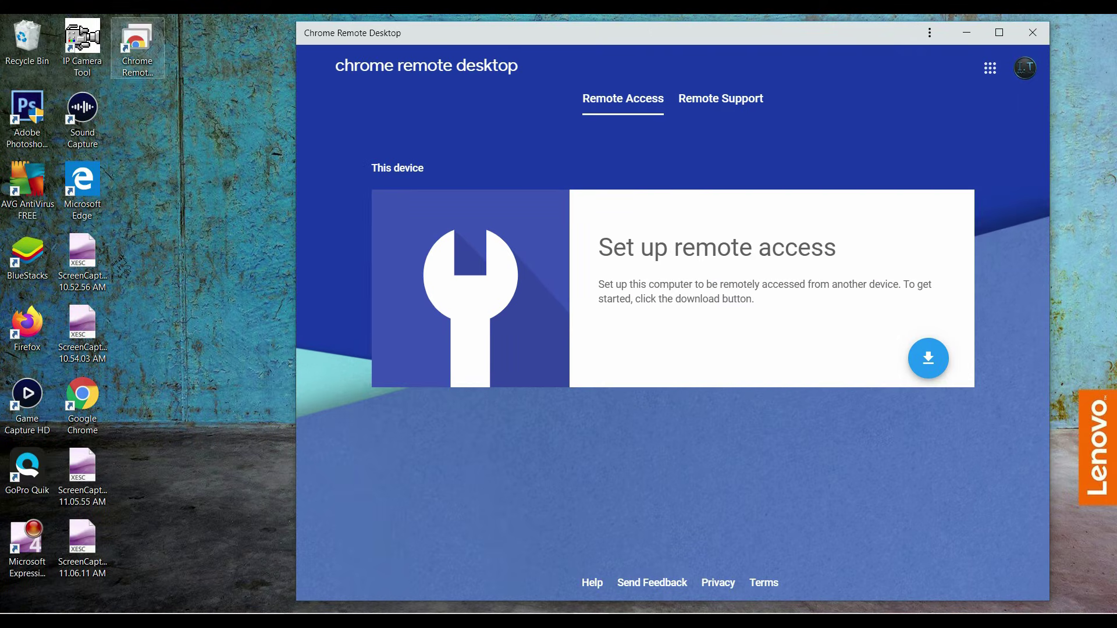
pyautogui.click(137, 43)
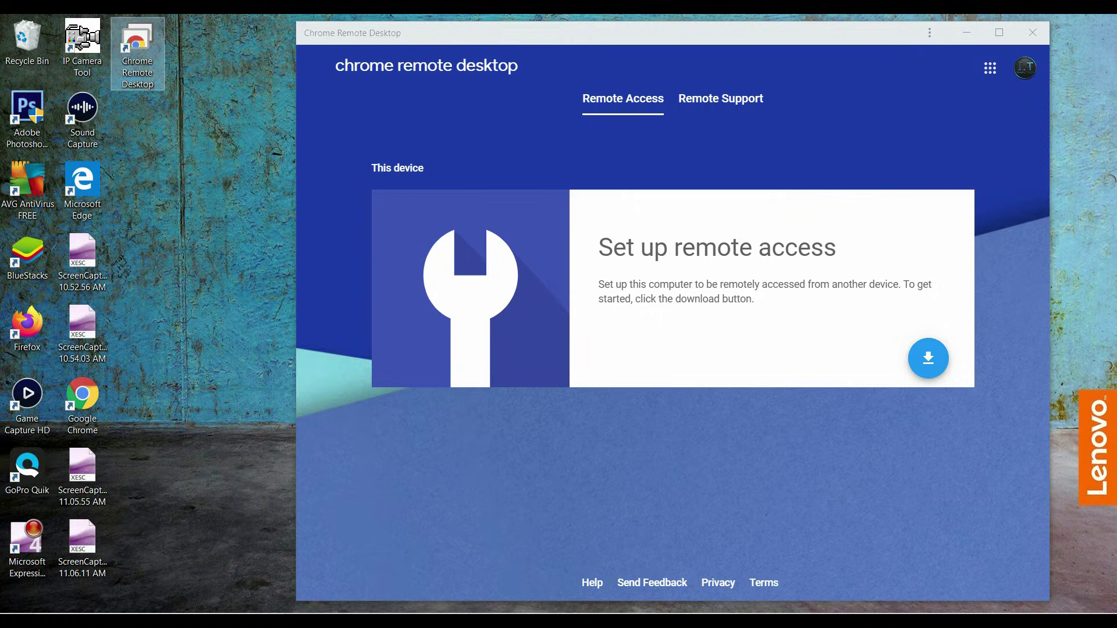
pyautogui.click(1000, 32)
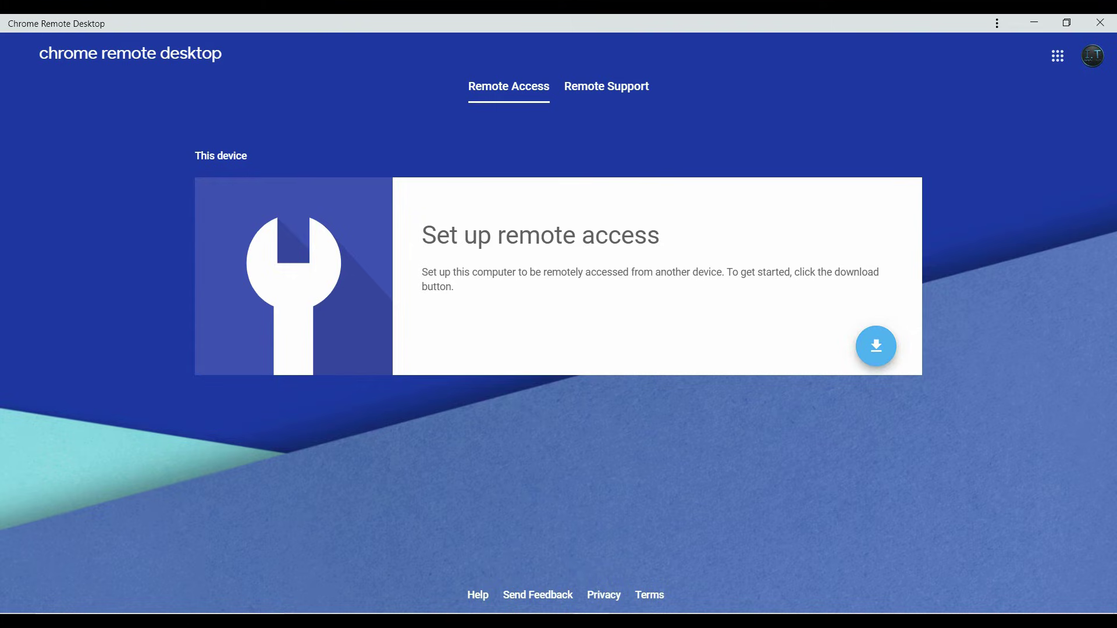
# Download the remote access host, accept the terms, and open the .msi installer.
pyautogui.click(876, 345)
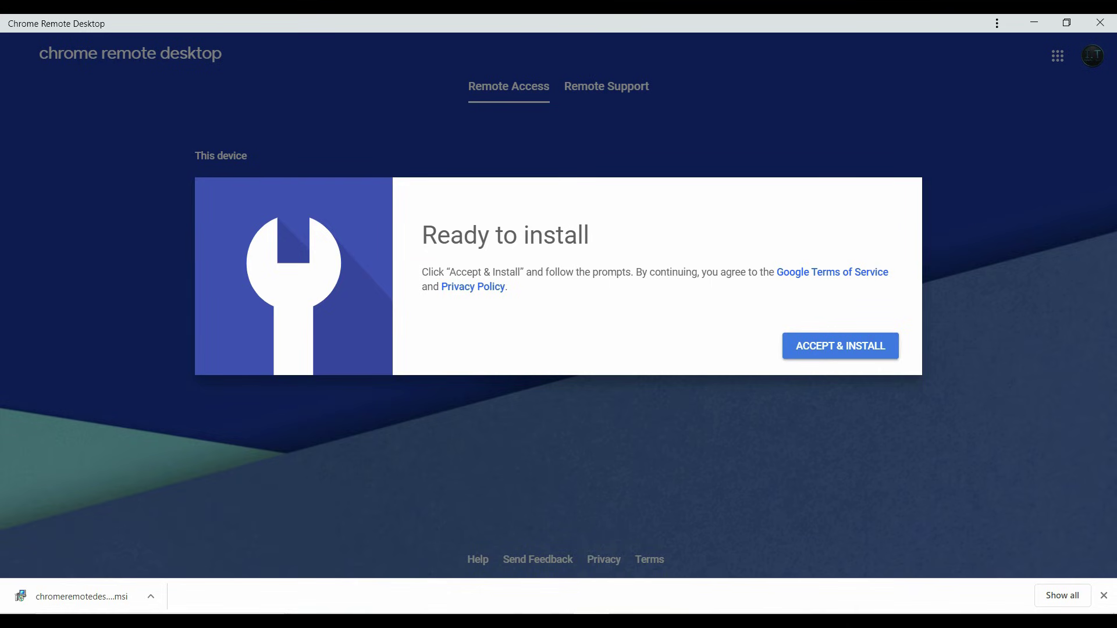
pyautogui.click(875, 346)
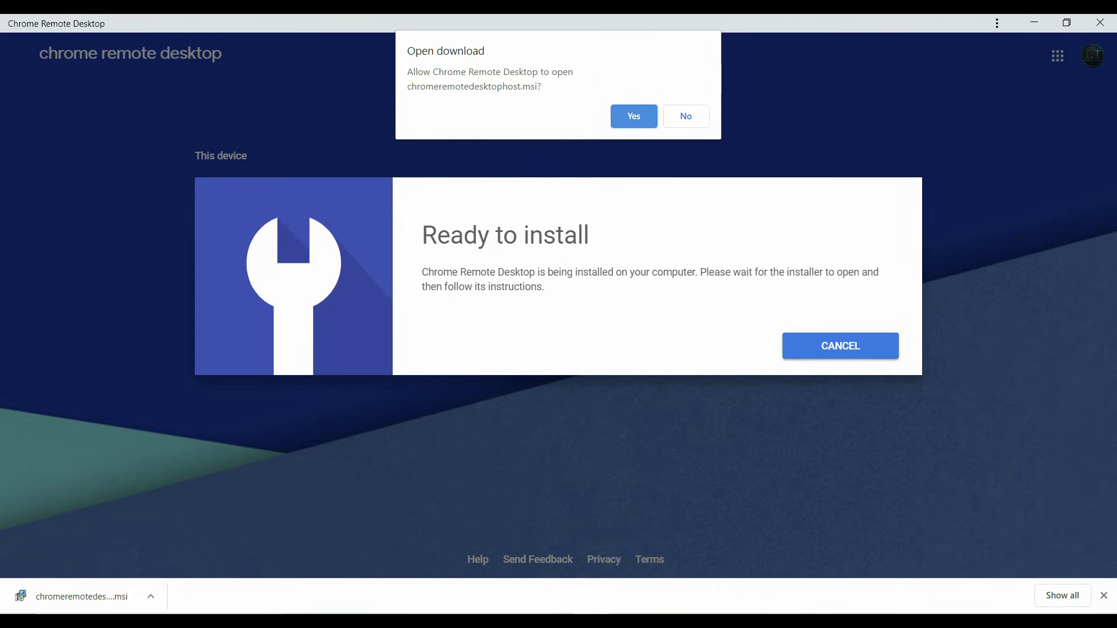
pyautogui.click(625, 116)
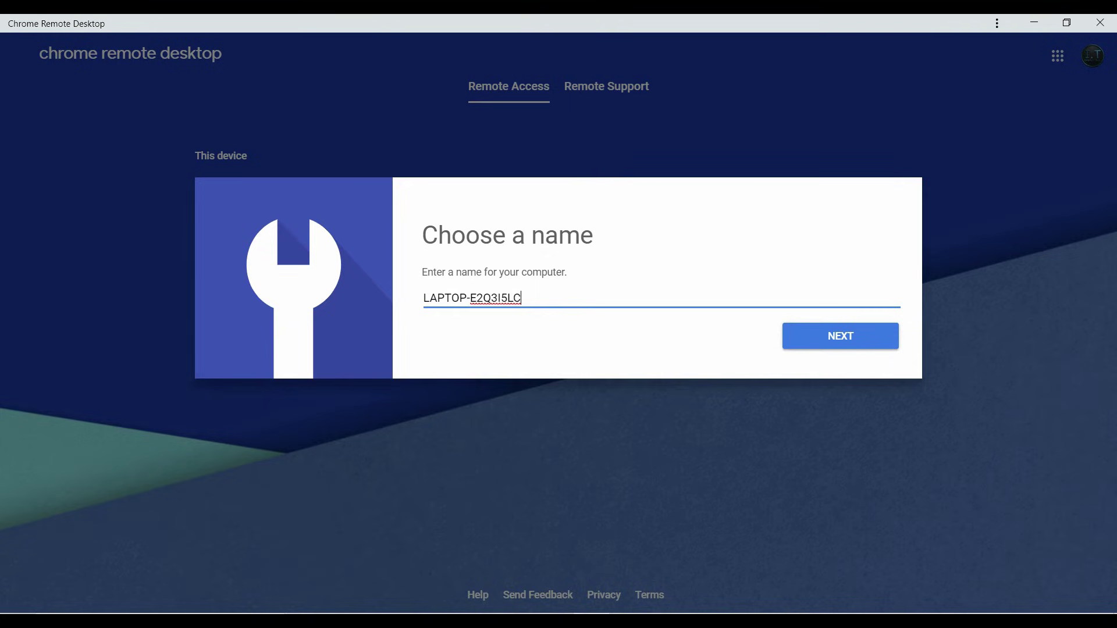
# Keep the name LAPTOP-E2Q3I5LC and set and confirm a six-digit PIN.
pyautogui.press('Return')
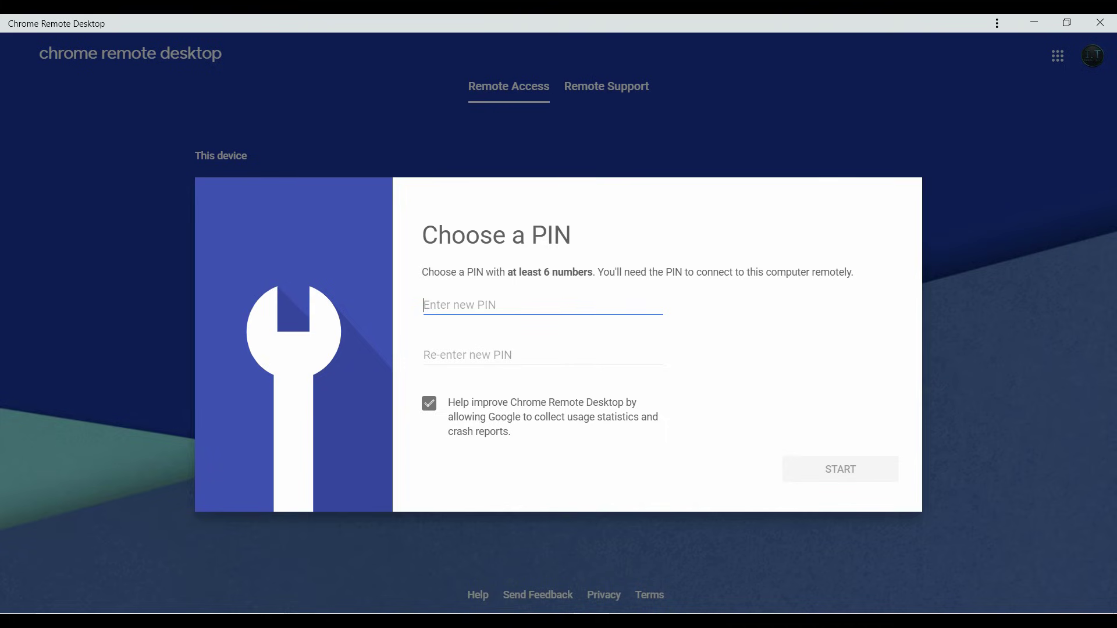
pyautogui.write('123456')
pyautogui.click(465, 355)
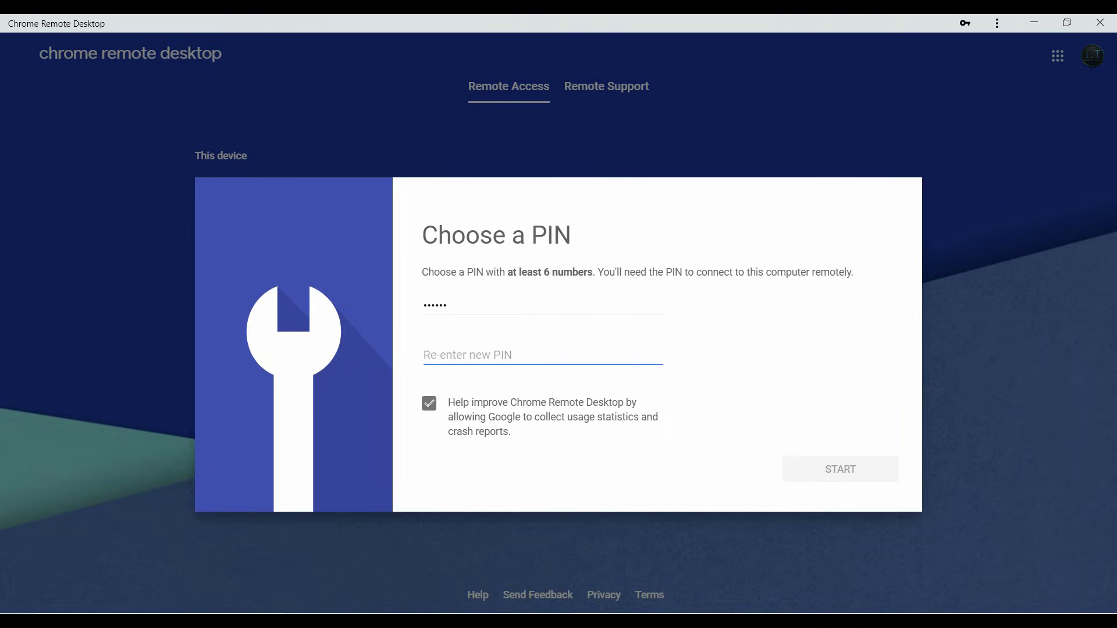
pyautogui.write('123')
pyautogui.press('BackSpace')
pyautogui.press('BackSpace')
pyautogui.press('BackSpace')
pyautogui.write('123456')
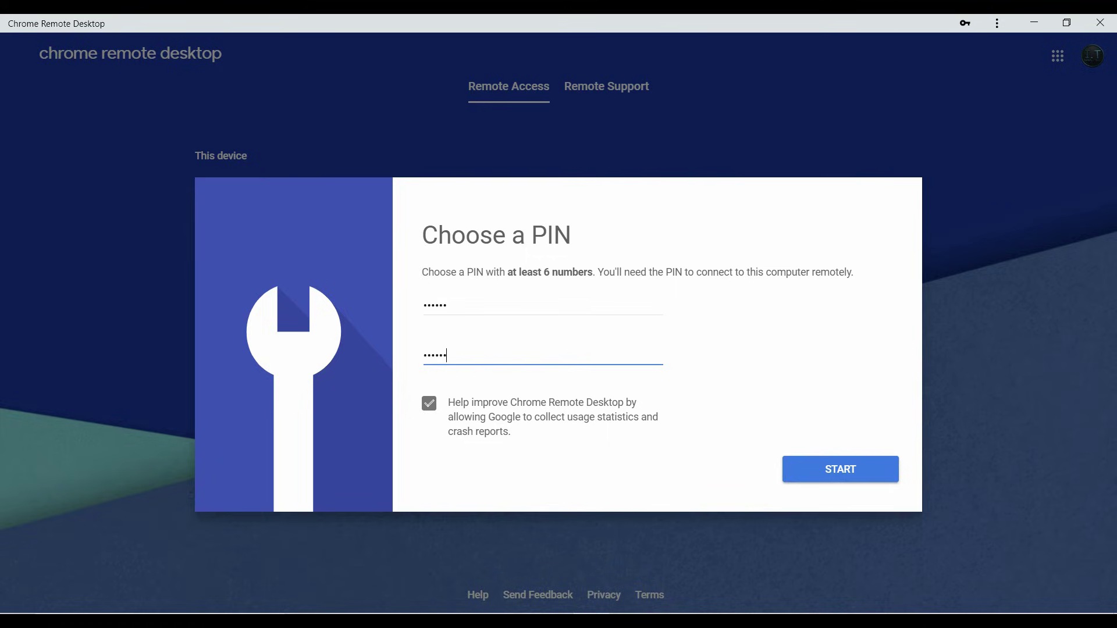
pyautogui.press('Return')
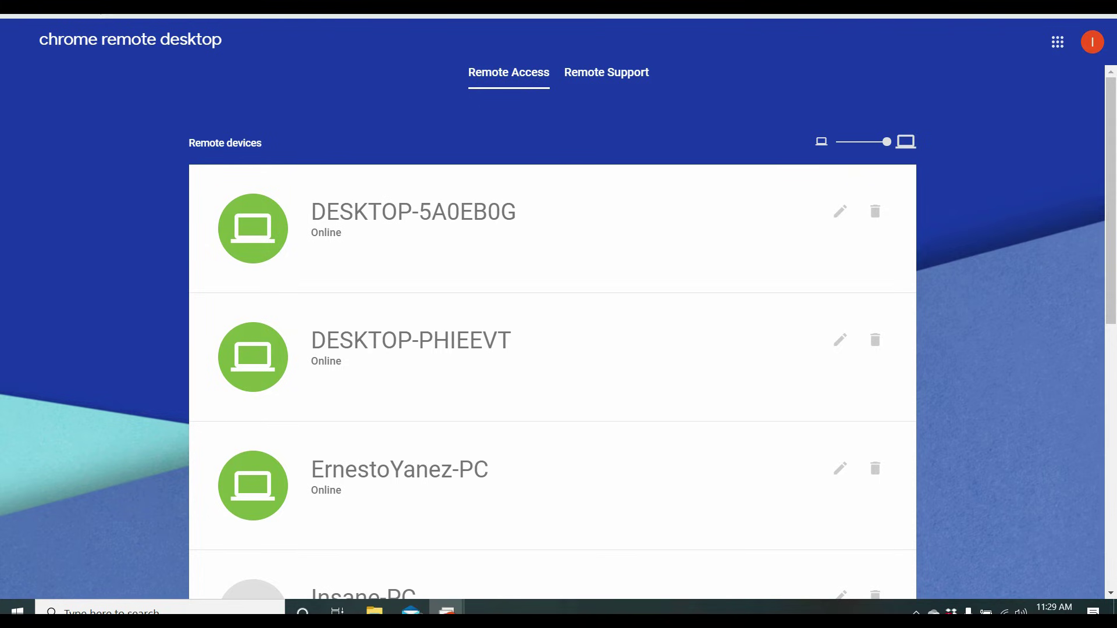
# Accept the suggested name for This device and enter and confirm a six-digit PIN.
pyautogui.scroll(-9, 553, 349)
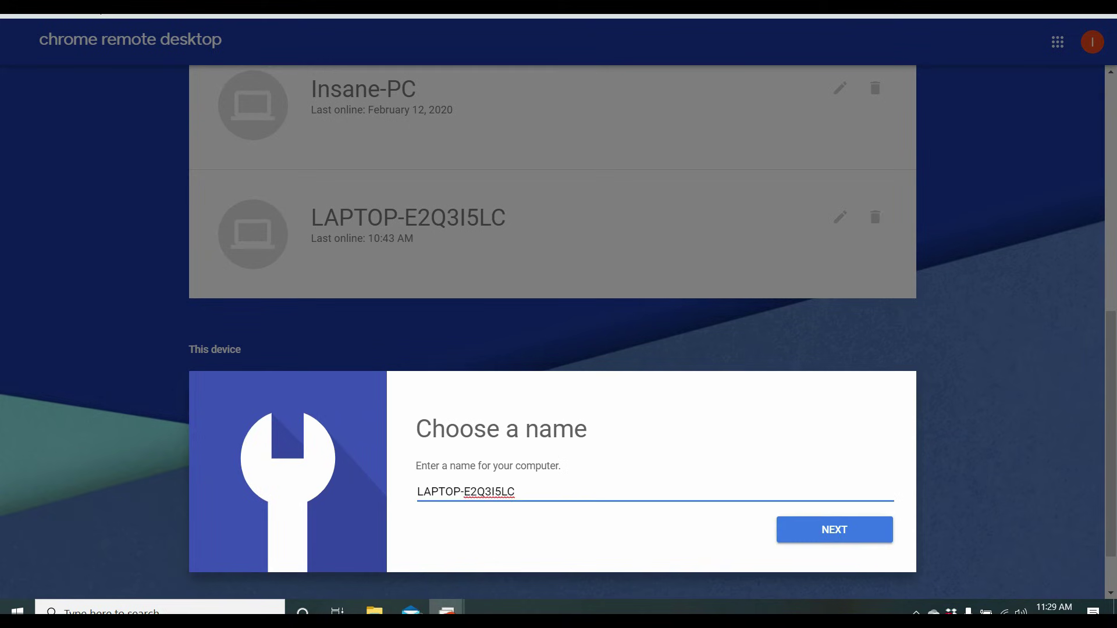
pyautogui.press('Return')
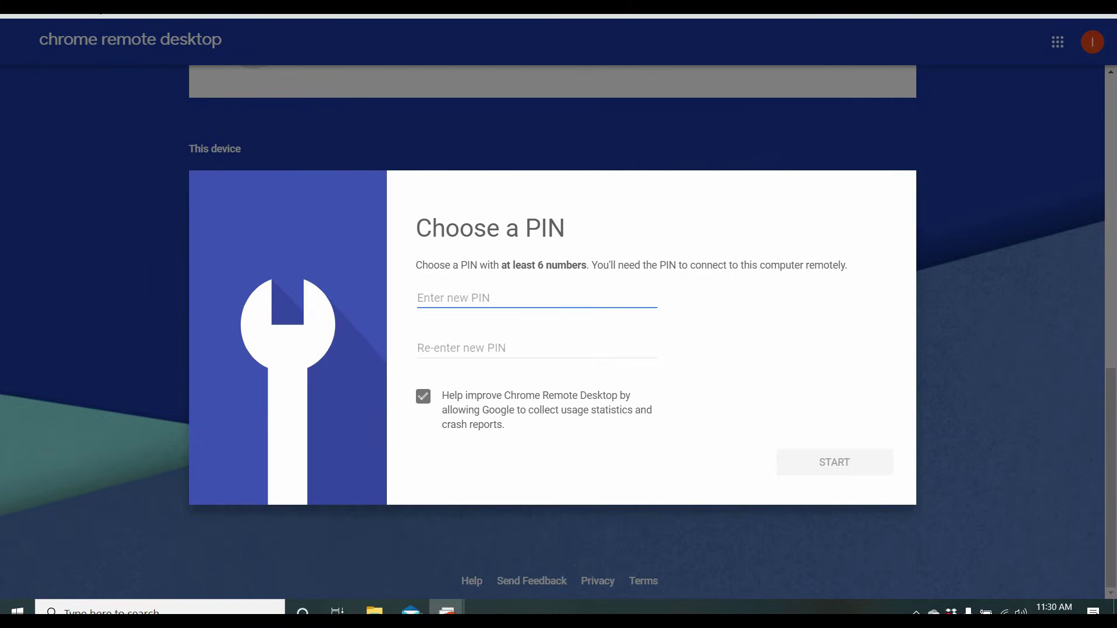
pyautogui.write('123456')
pyautogui.press('Tab')
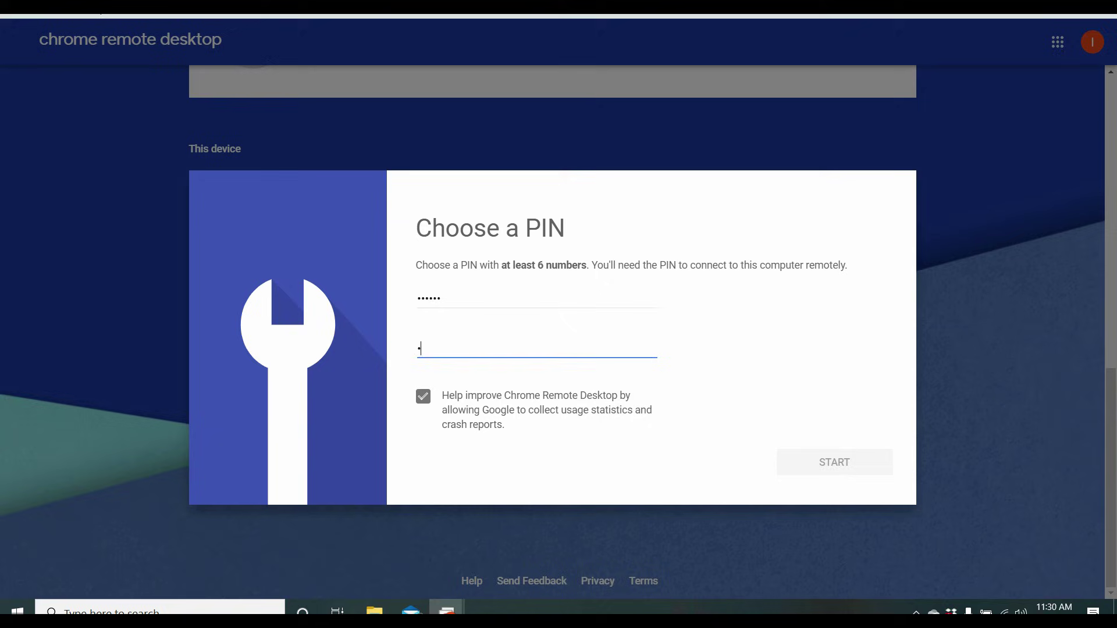
pyautogui.write('123456')
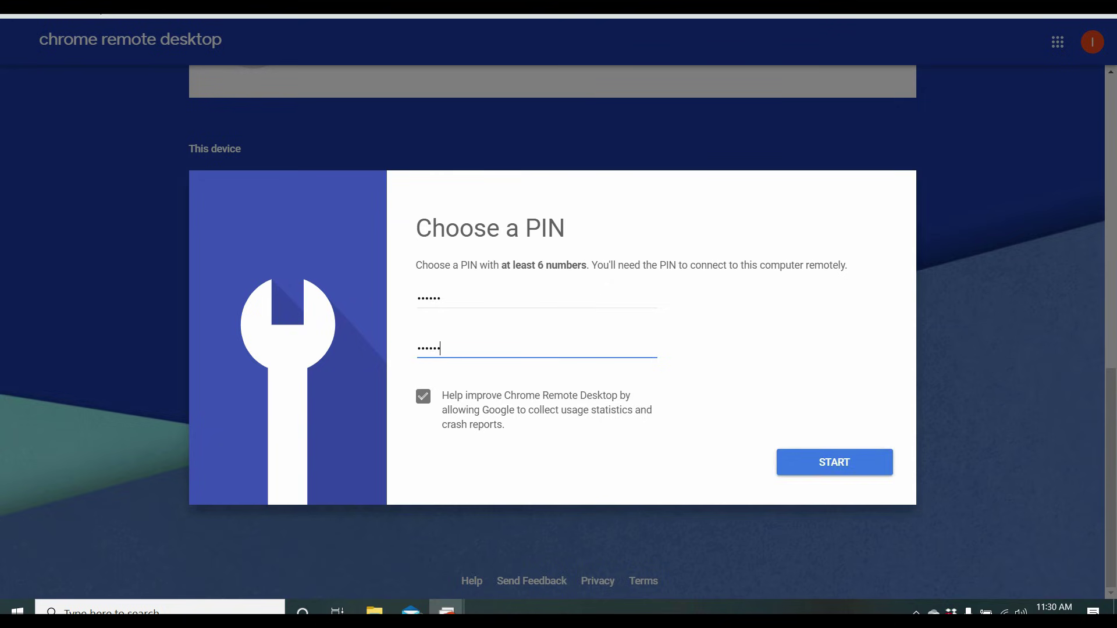
pyautogui.press('Return')
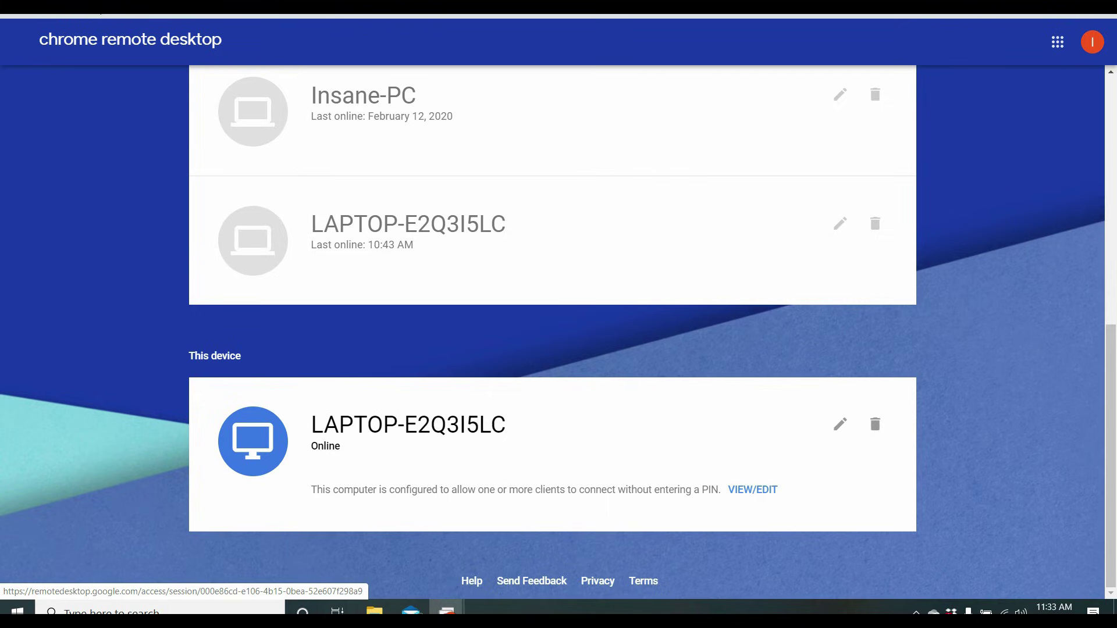
# Scroll to check LAPTOP-E2Q3I5LC shows Online, then back up to Remote devices.
pyautogui.scroll(9, 553, 326)
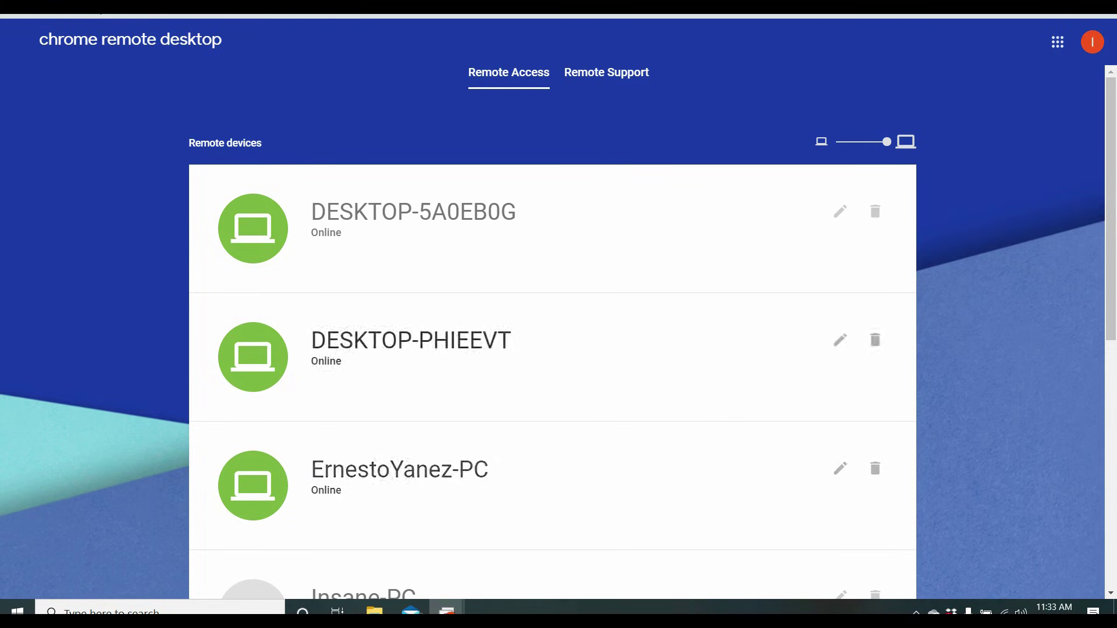
pyautogui.scroll(-8, 559, 332)
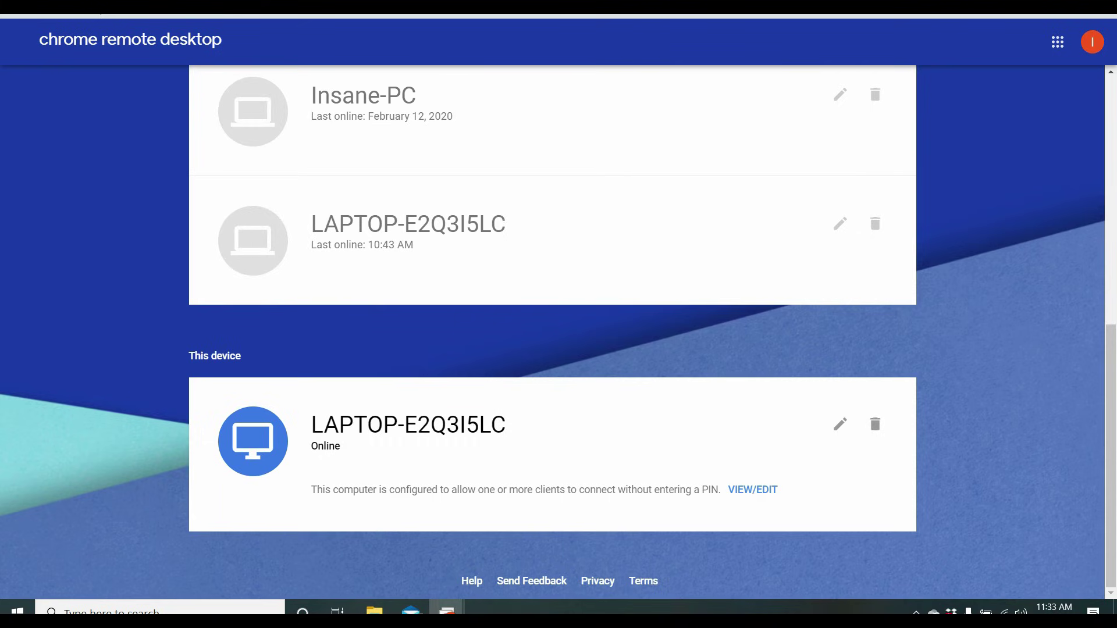
pyautogui.scroll(9, 553, 332)
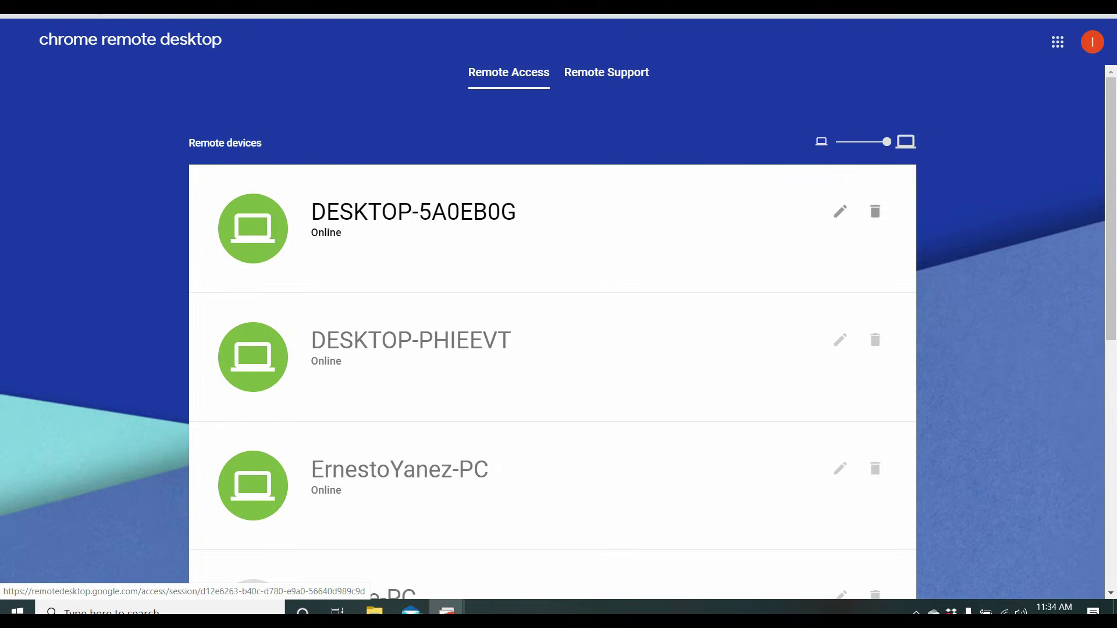
# Connect to DESKTOP-5A0EB0G with its PIN, then minimize the Sighthound Video window.
pyautogui.click(413, 230)
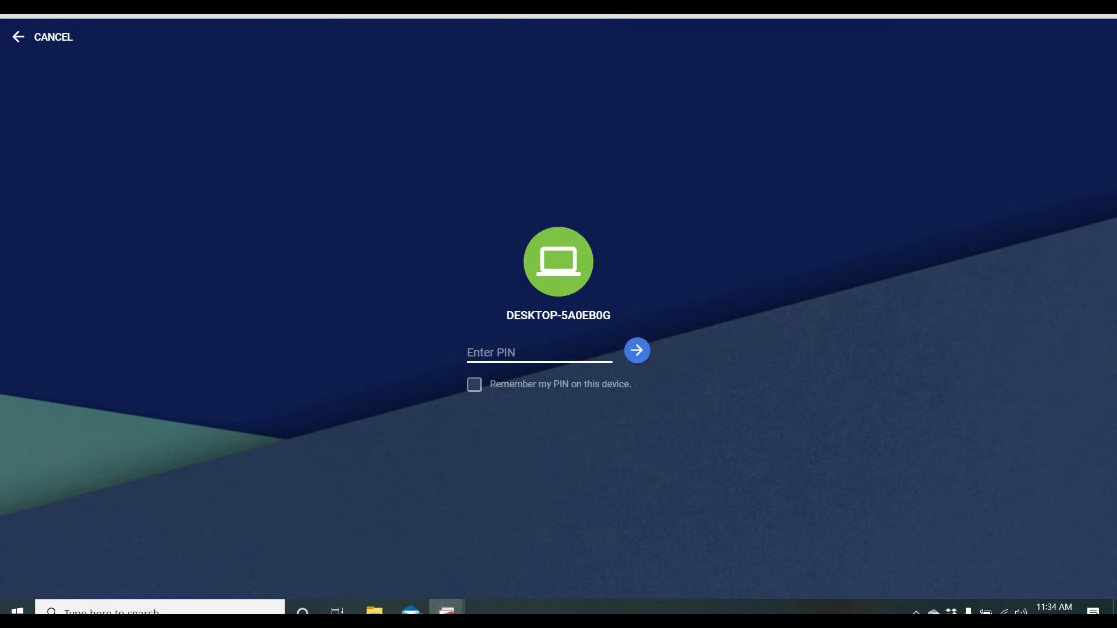
pyautogui.write('123456')
pyautogui.press('Return')
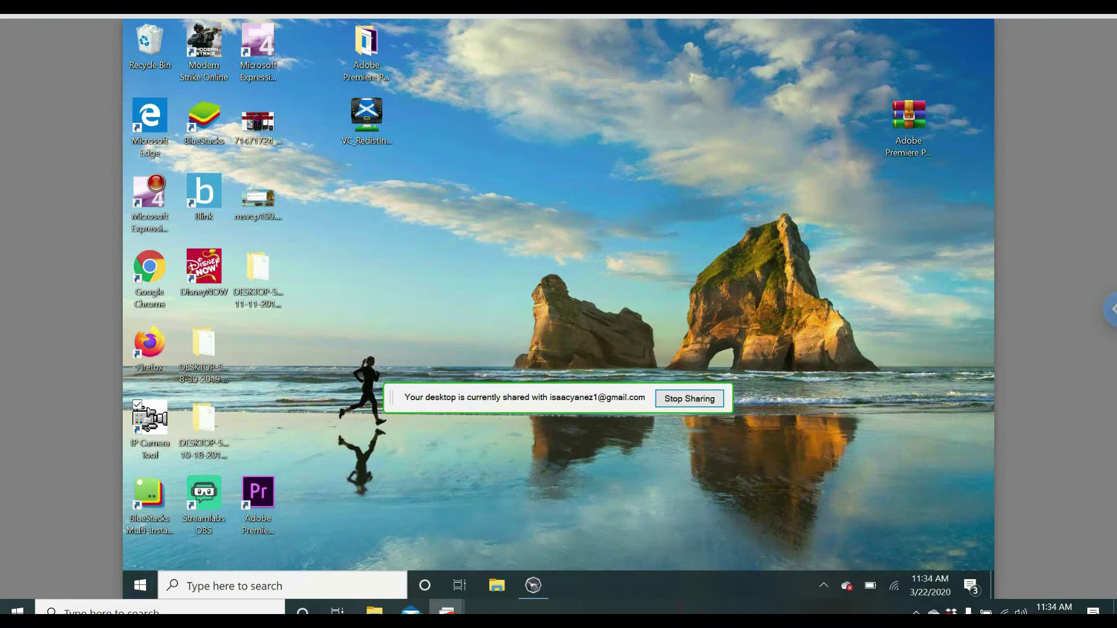
pyautogui.click(534, 586)
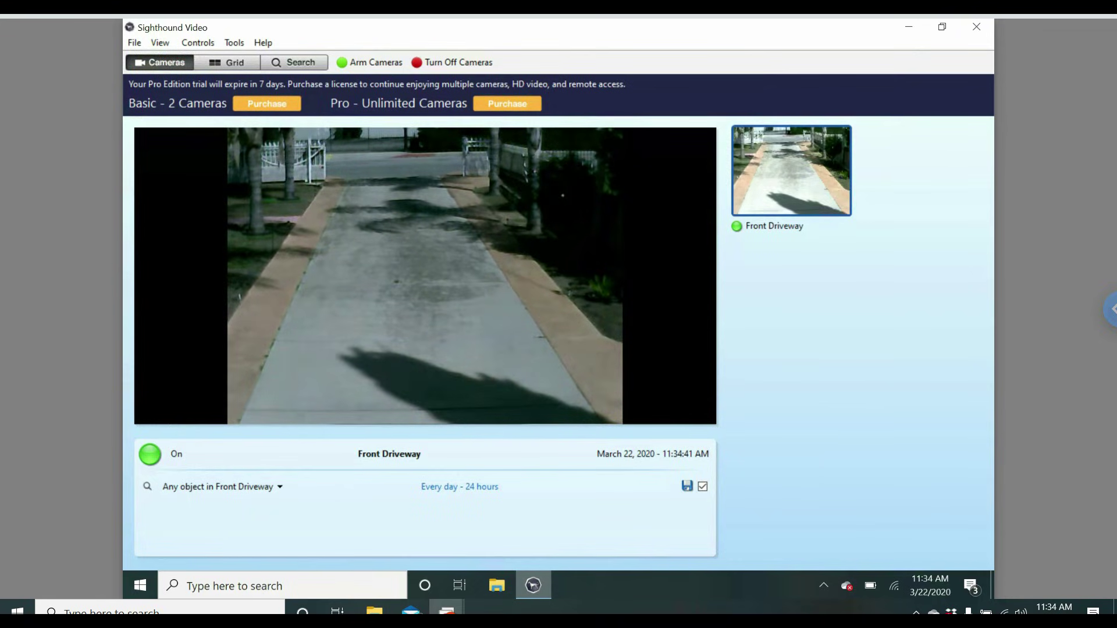
pyautogui.moveTo(533, 585)
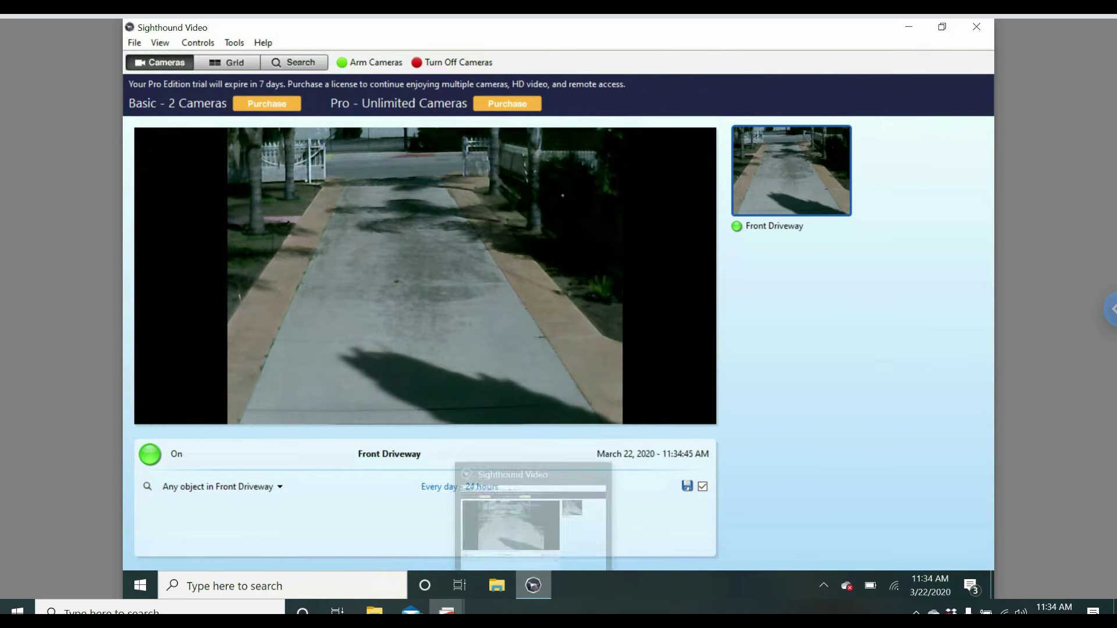
pyautogui.click(534, 585)
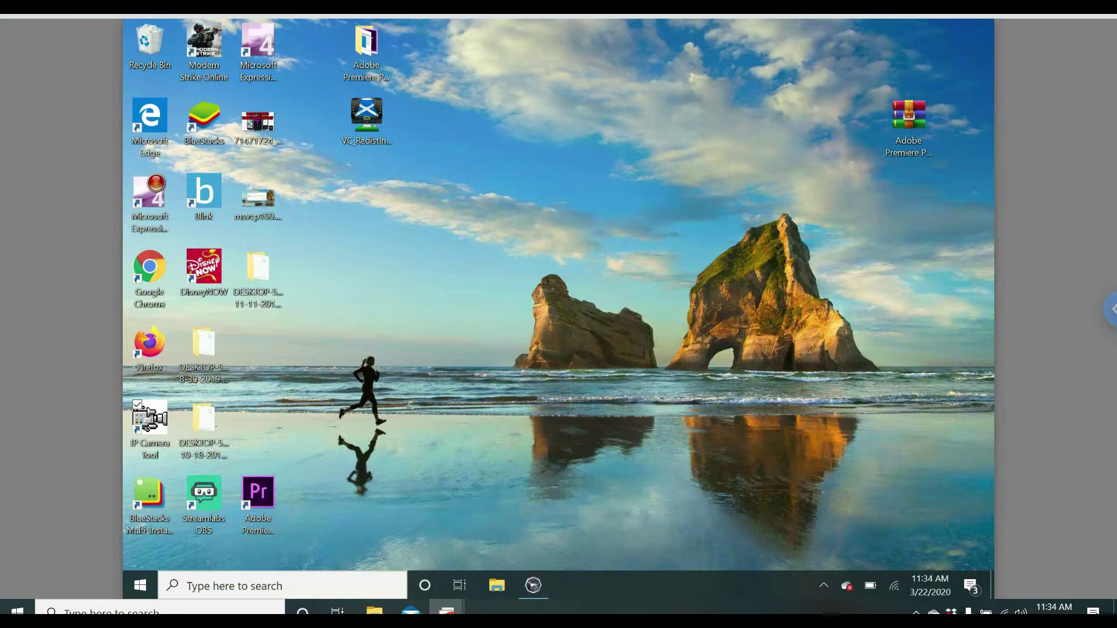
pyautogui.click(140, 585)
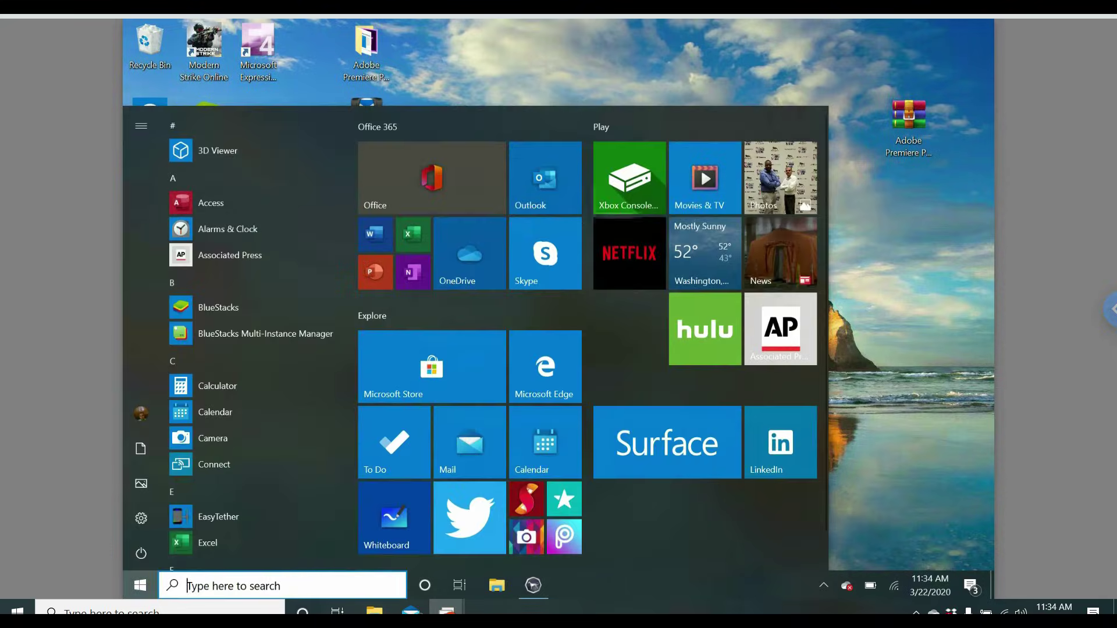
pyautogui.scroll(-5, 256, 337)
pyautogui.scroll(-1, 589, 330)
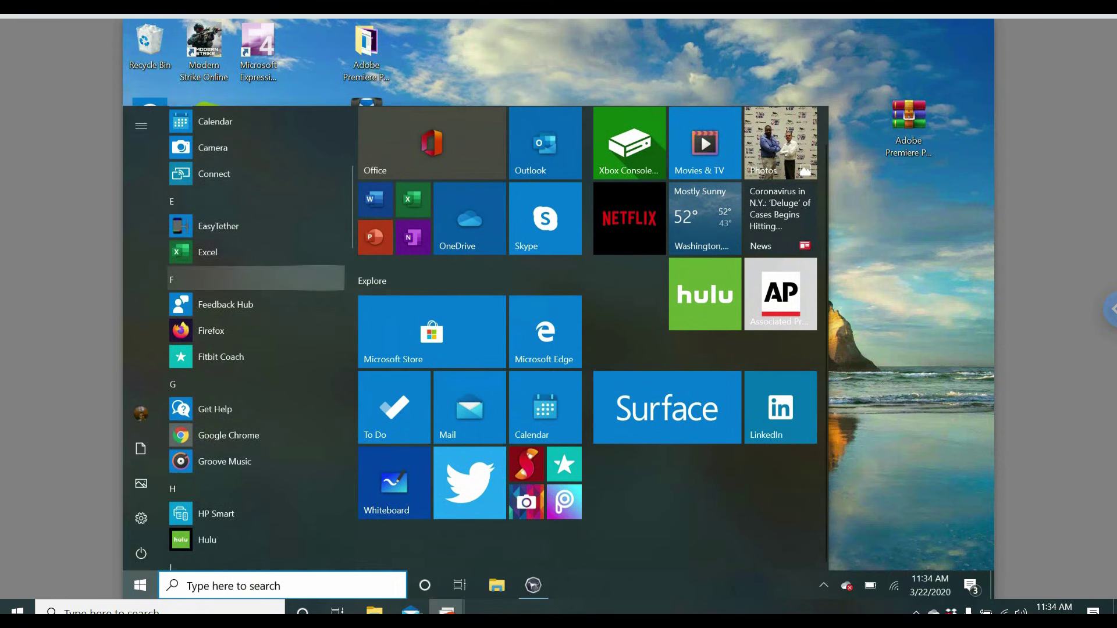
pyautogui.scroll(-8, 256, 273)
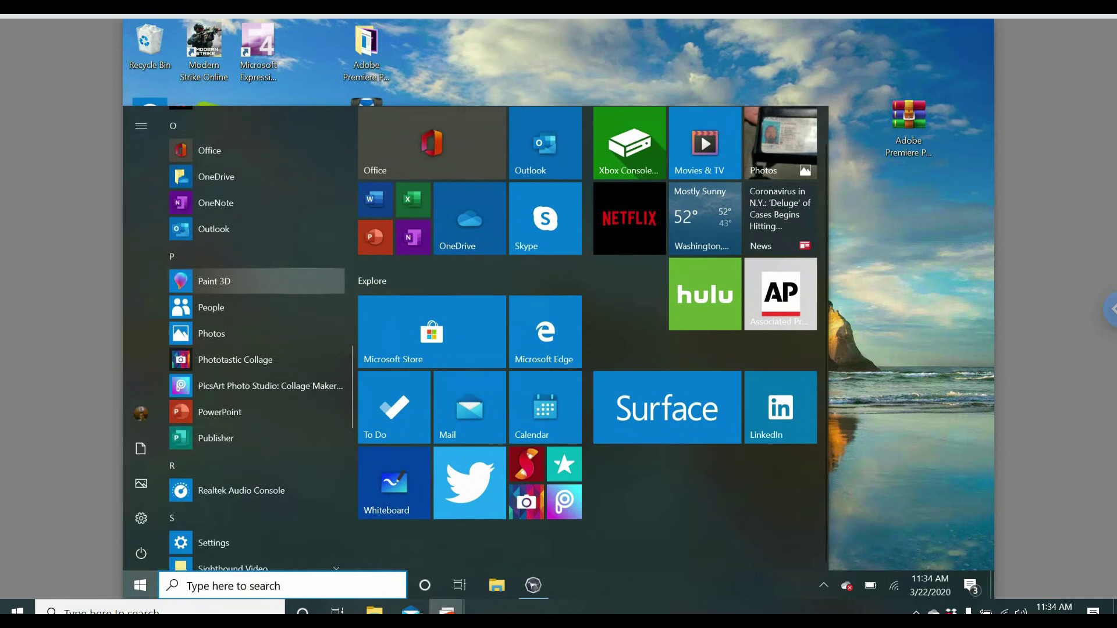
pyautogui.scroll(-7, 256, 285)
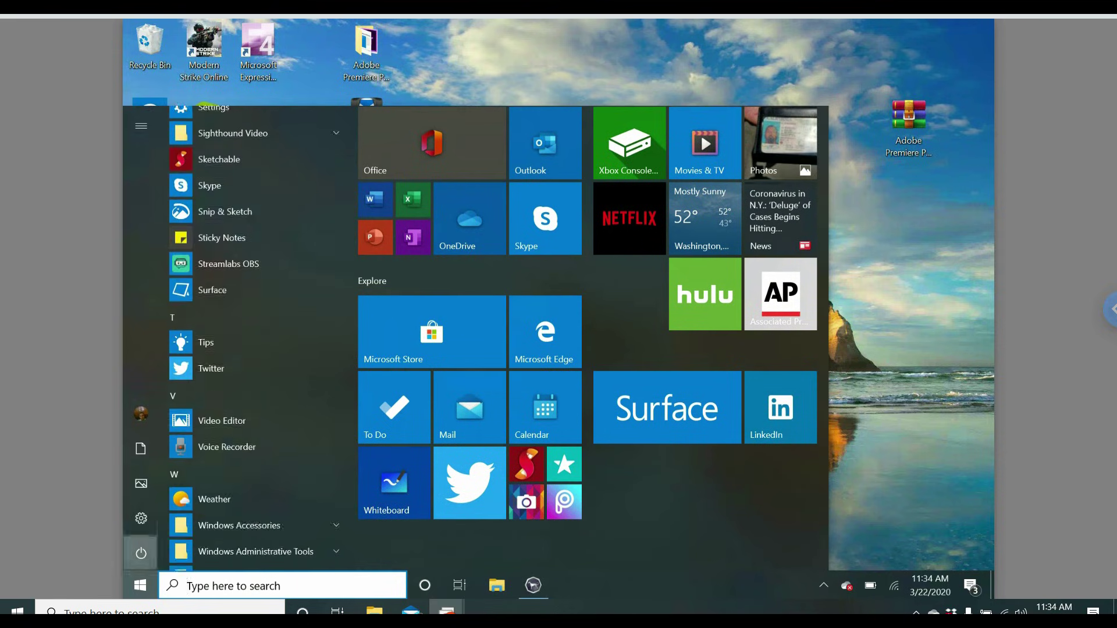
pyautogui.click(141, 553)
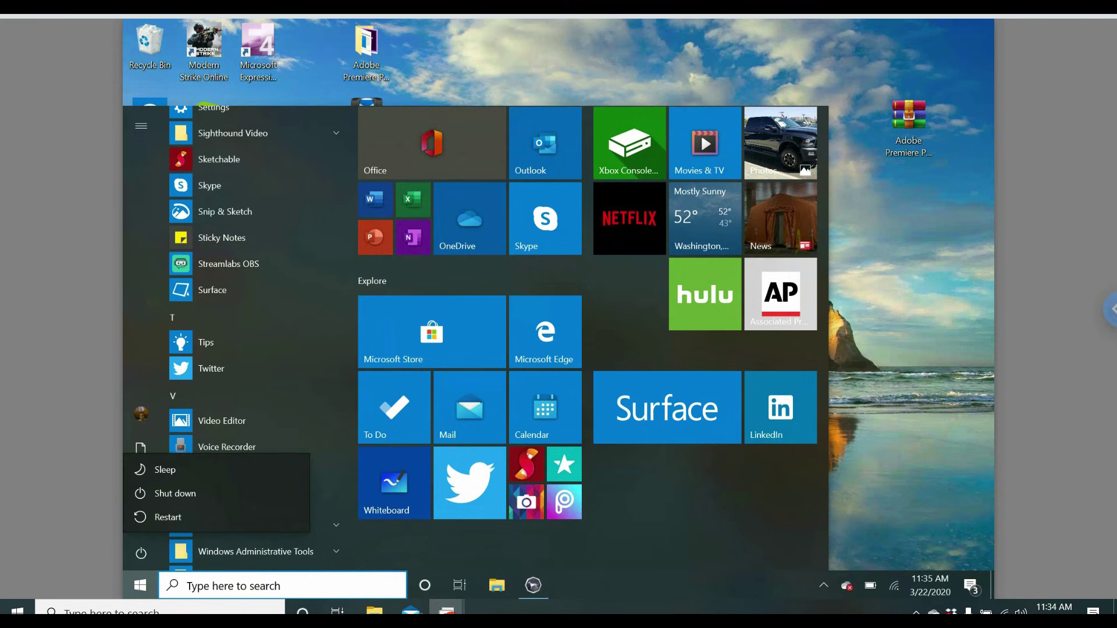
pyautogui.press('Escape')
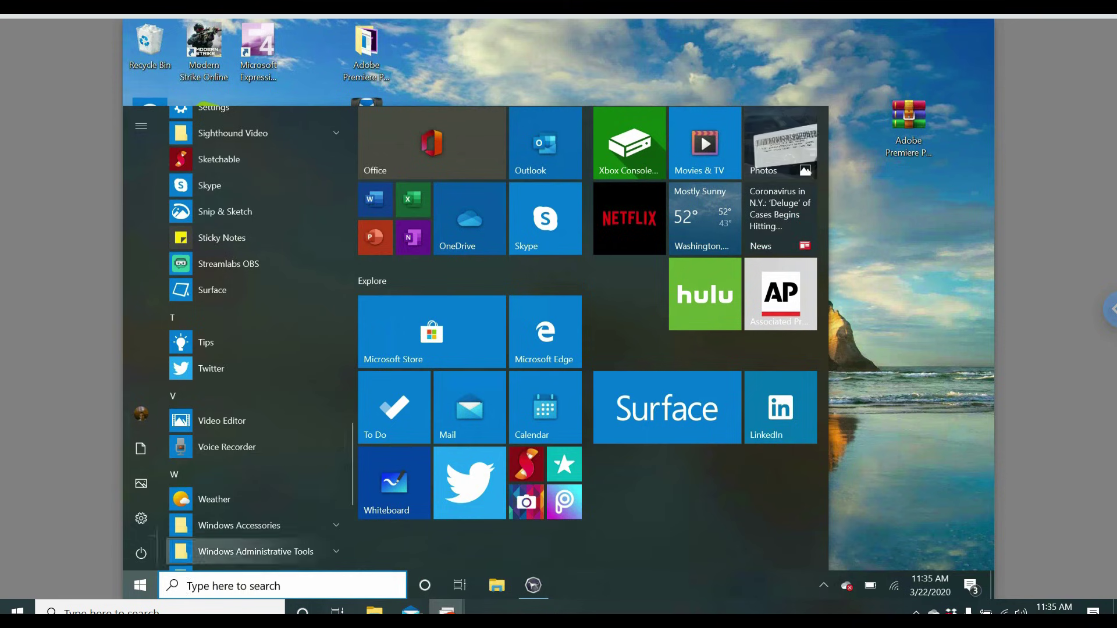
pyautogui.press('Escape')
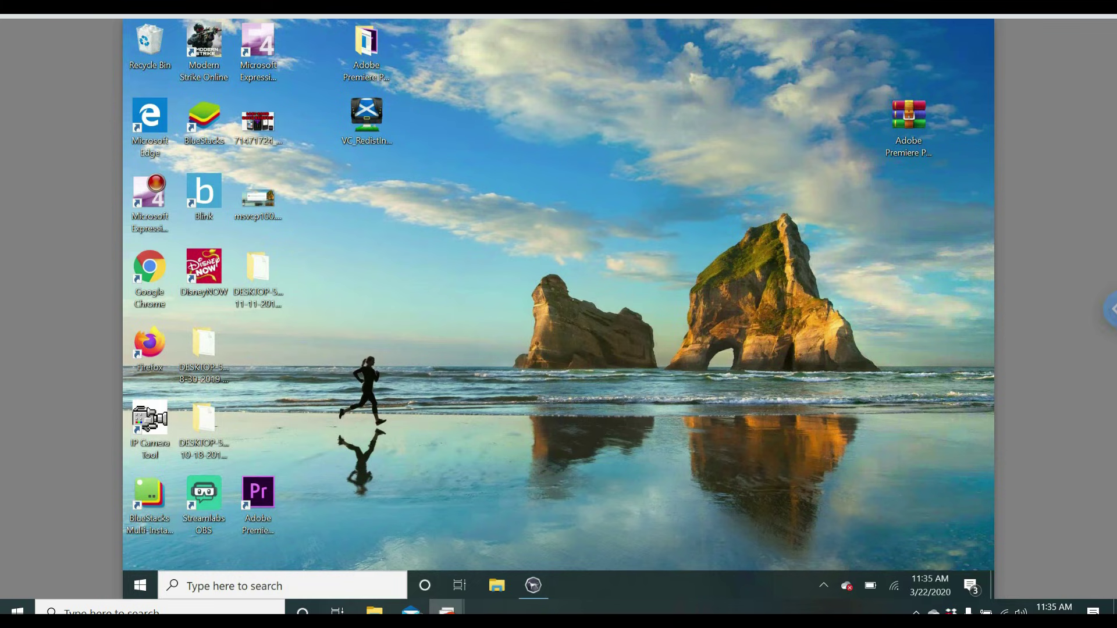
# Open the session options side panel and scroll down to the File Transfer section.
pyautogui.click(1109, 309)
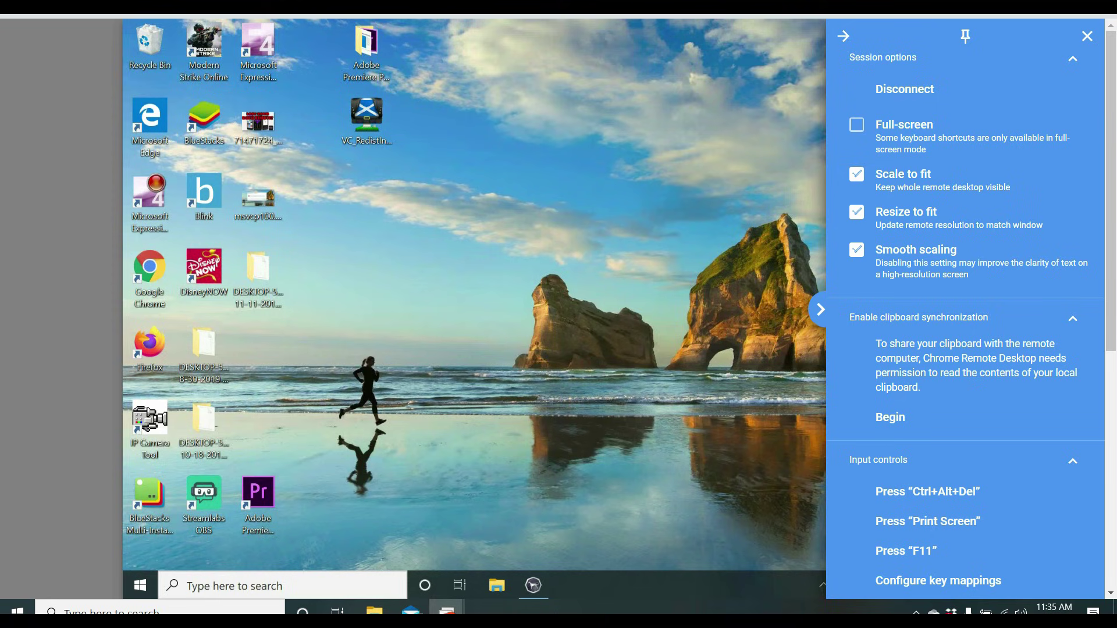
pyautogui.scroll(-1, 965, 309)
pyautogui.scroll(-1, 966, 308)
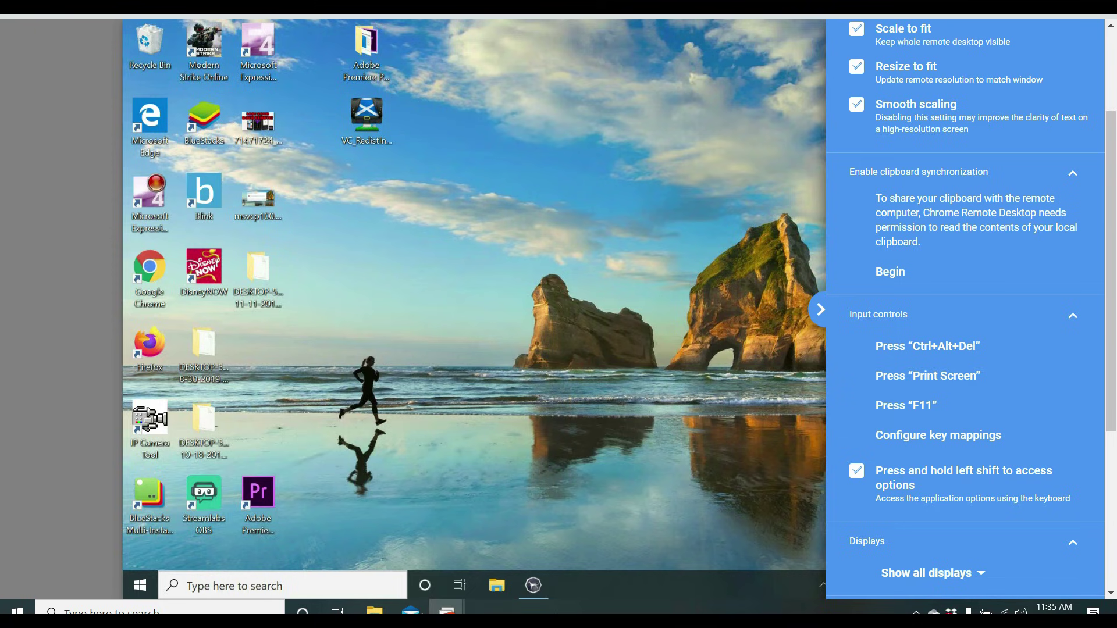
pyautogui.scroll(-2, 966, 309)
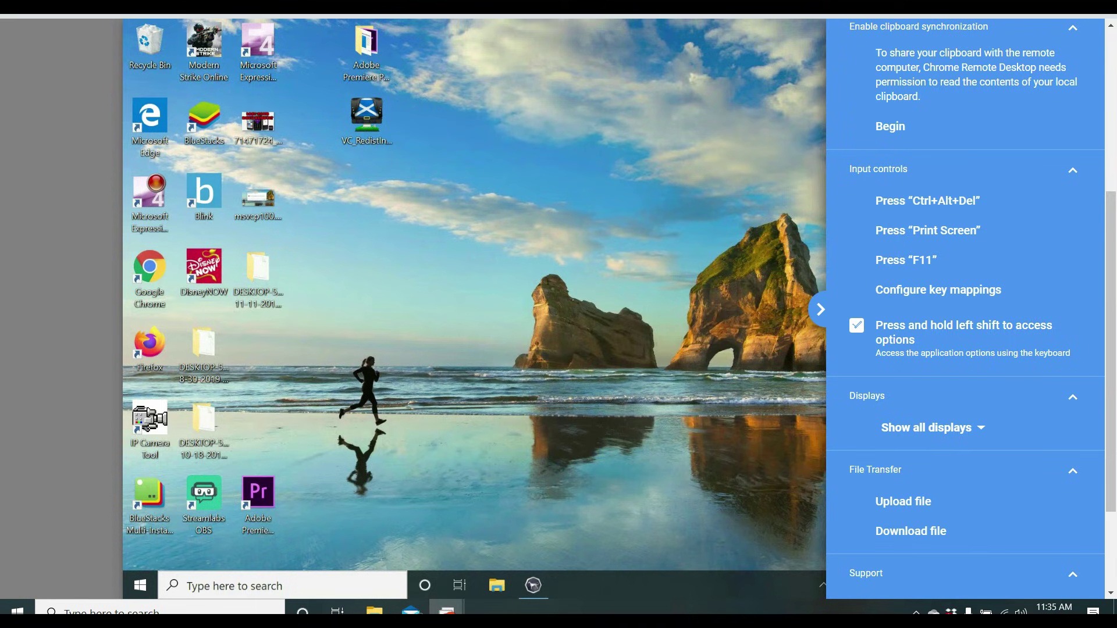
pyautogui.scroll(-1, 966, 308)
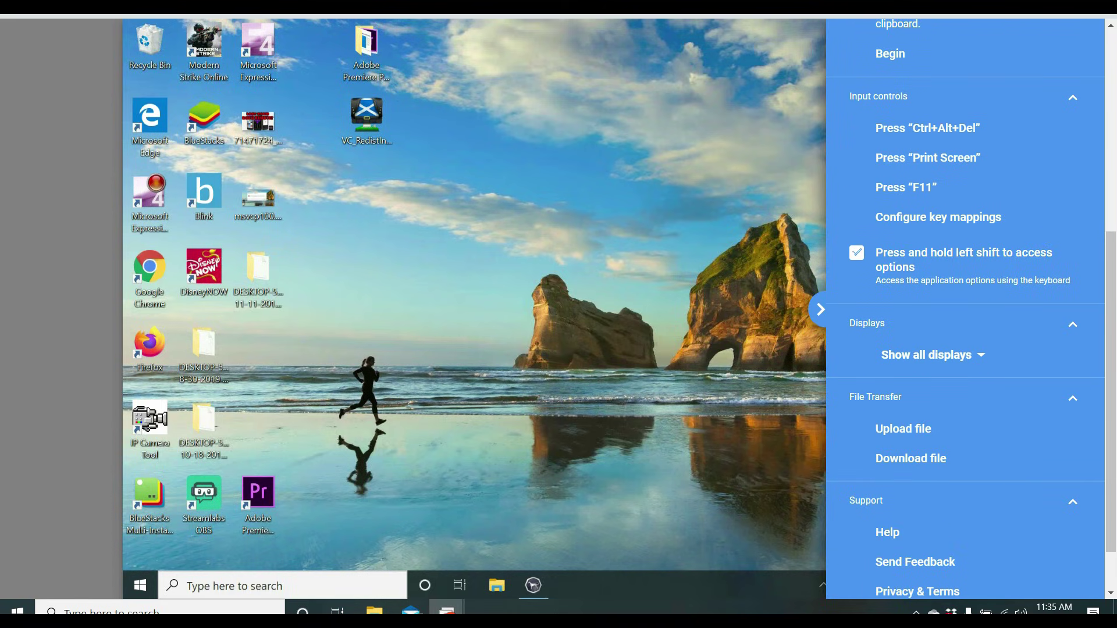
pyautogui.scroll(-1, 965, 309)
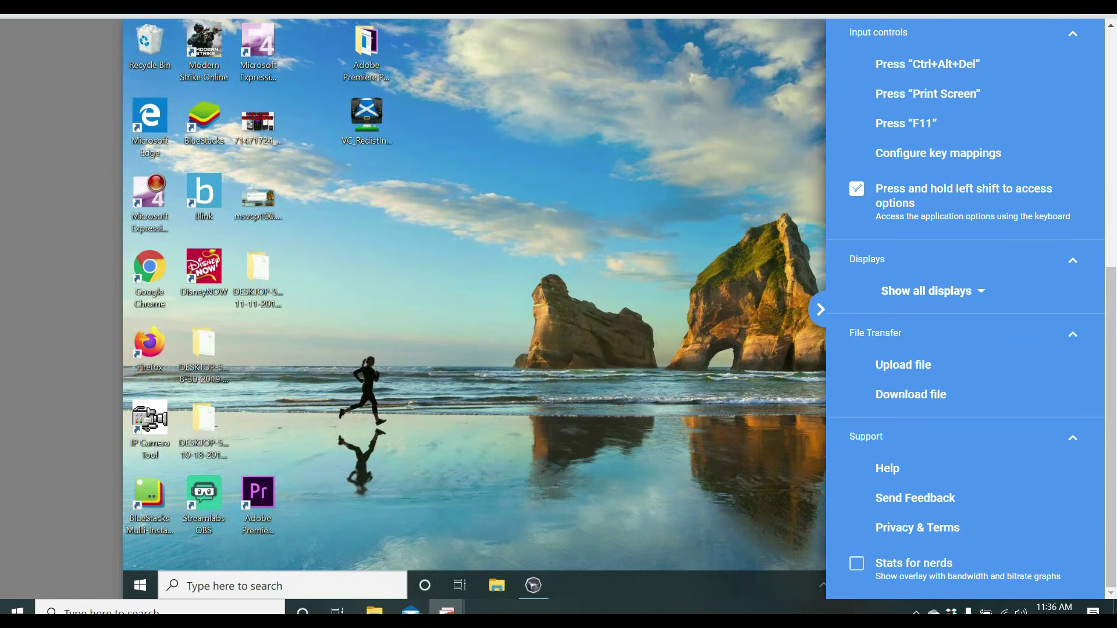
# Cancel a trial upload, then download example file transfer.txt from the remote Documents folder.
pyautogui.click(903, 365)
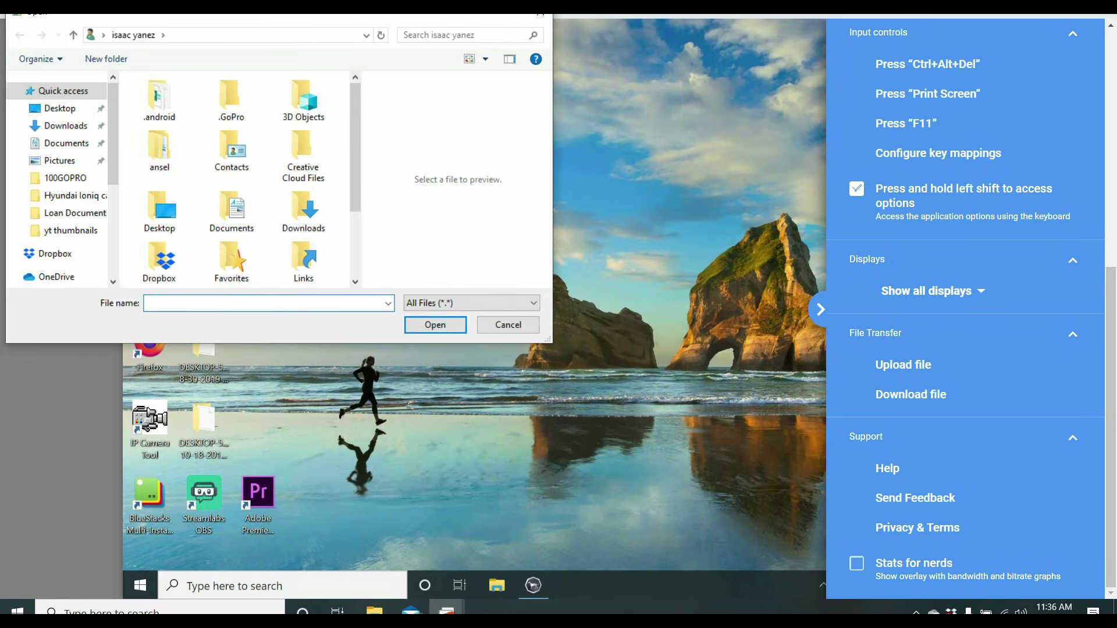
pyautogui.moveTo(355, 145)
pyautogui.mouseDown()
pyautogui.moveTo(355, 198)
pyautogui.moveTo(354, 143)
pyautogui.mouseUp()
pyautogui.click(541, 15)
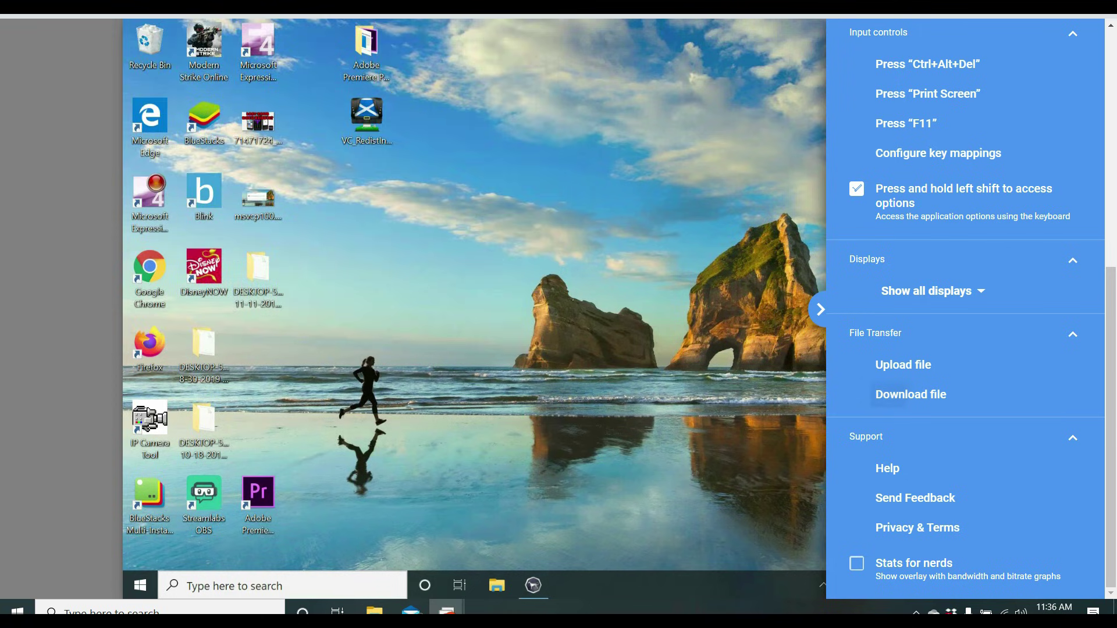
pyautogui.click(910, 395)
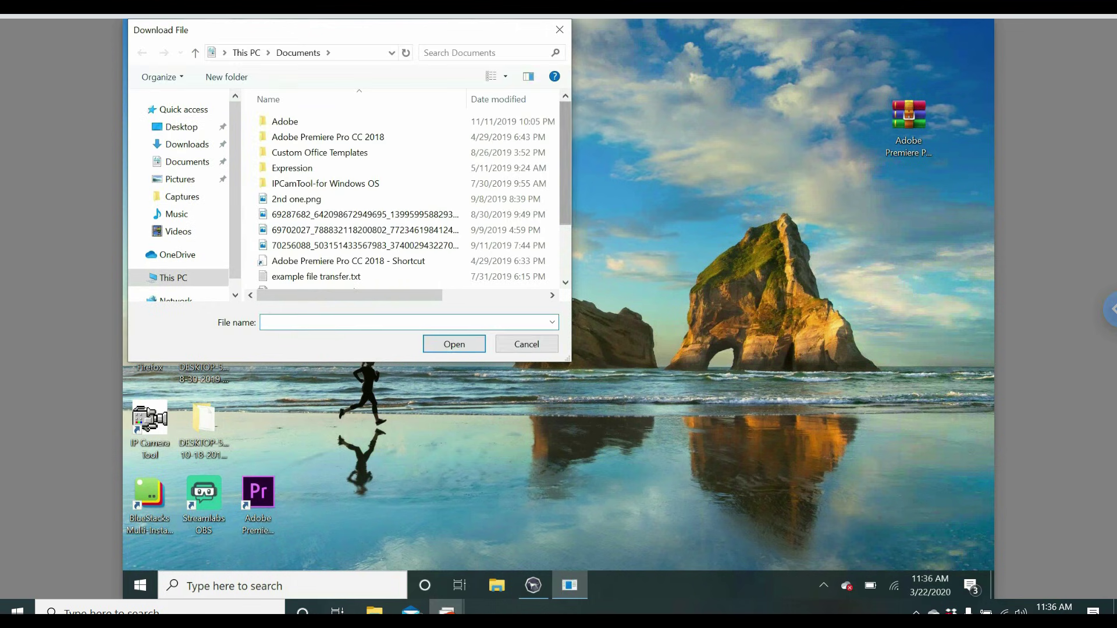
pyautogui.scroll(-2, 407, 198)
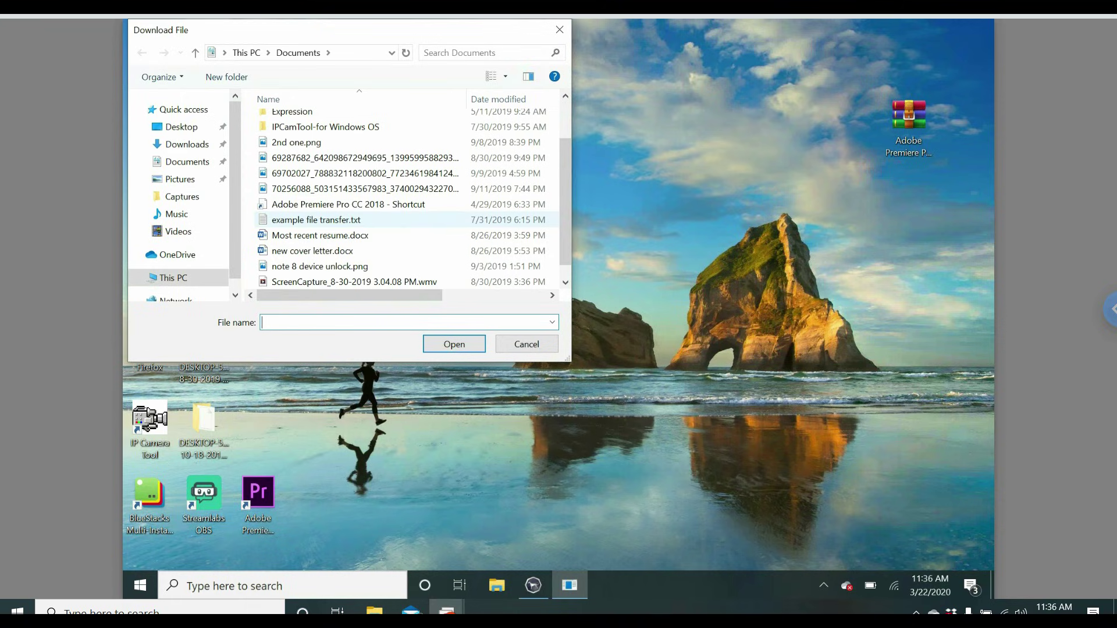
pyautogui.click(316, 219)
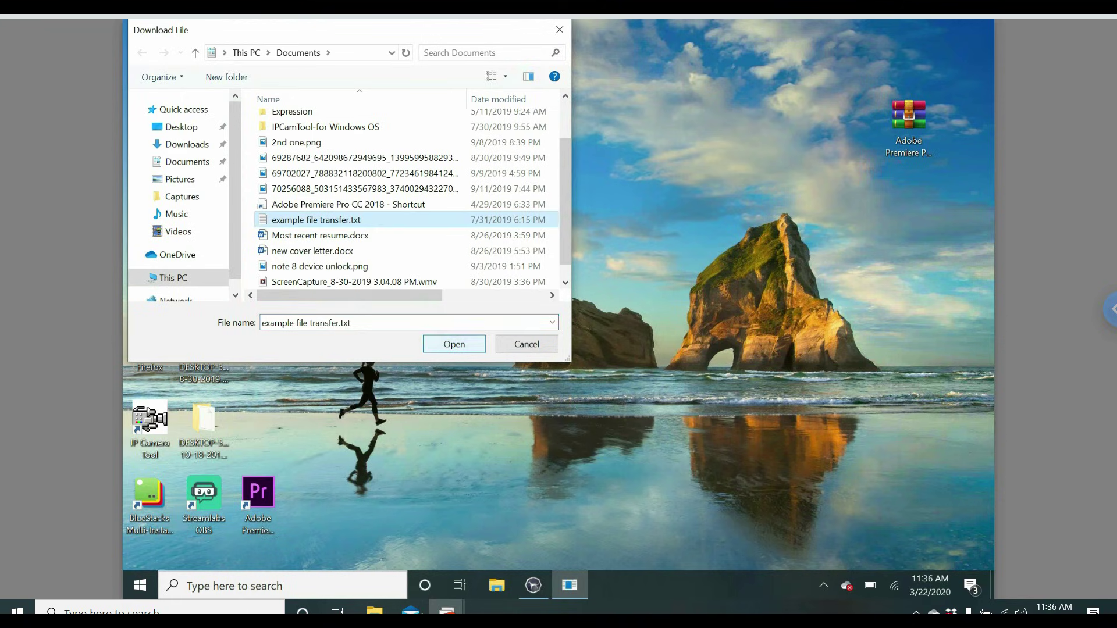
pyautogui.press('Return')
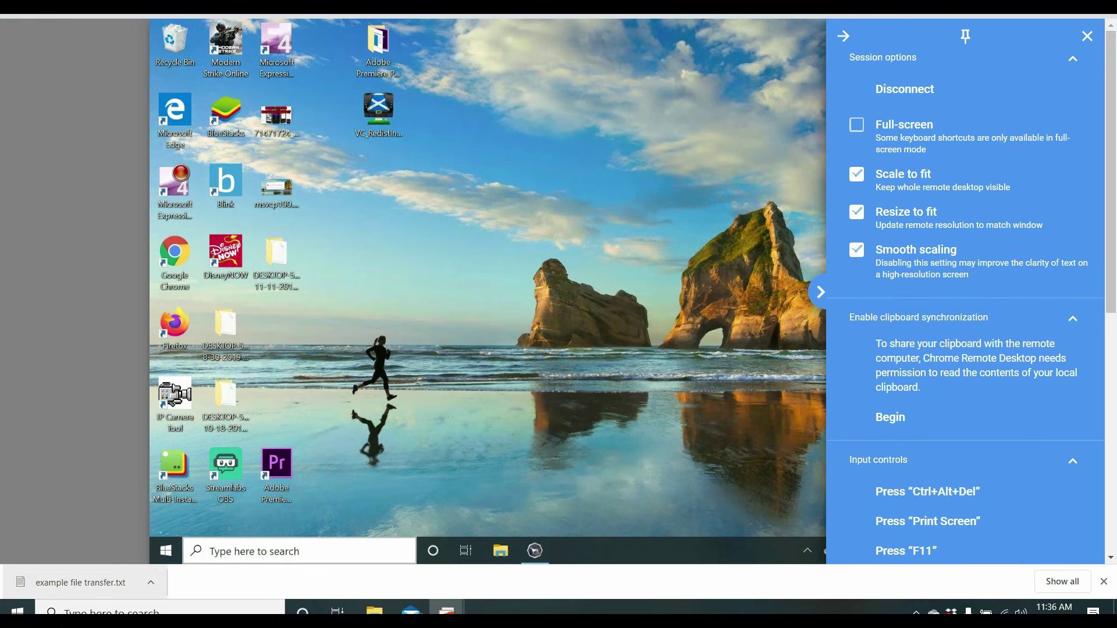
# Open the downloaded example file transfer.txt in Notepad, check its text, then close it.
pyautogui.click(76, 582)
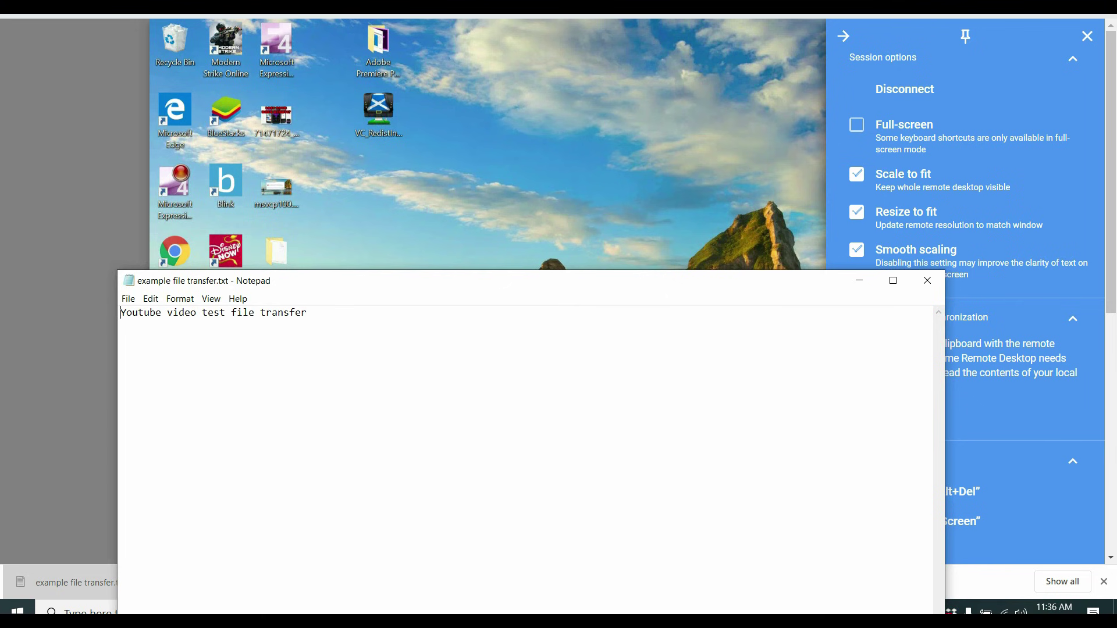
pyautogui.click(927, 281)
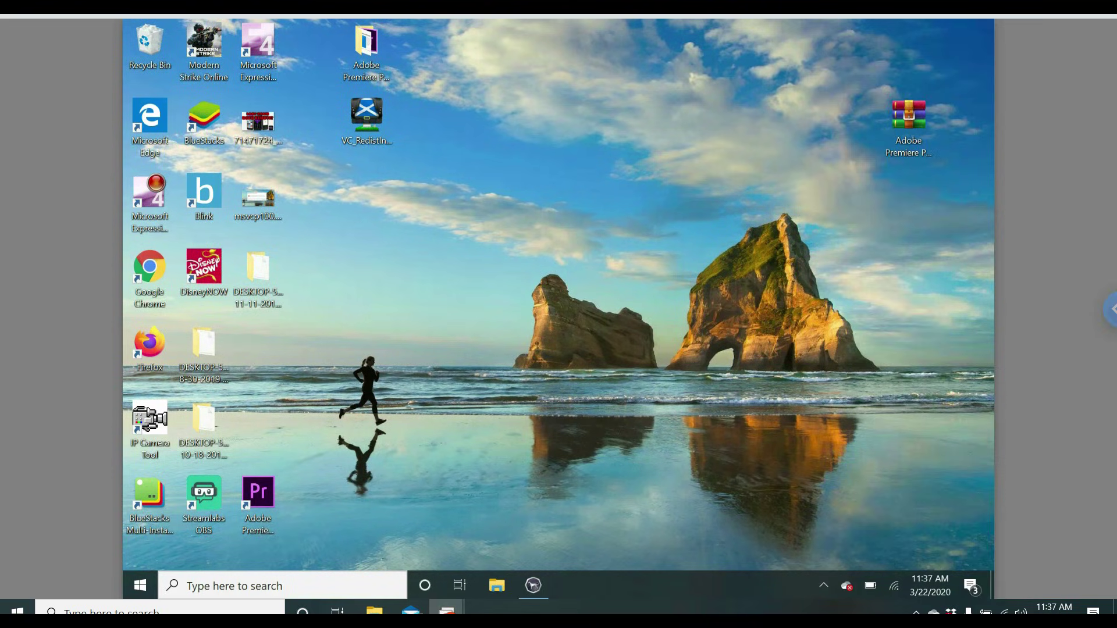
pyautogui.click(1111, 309)
pyautogui.click(823, 309)
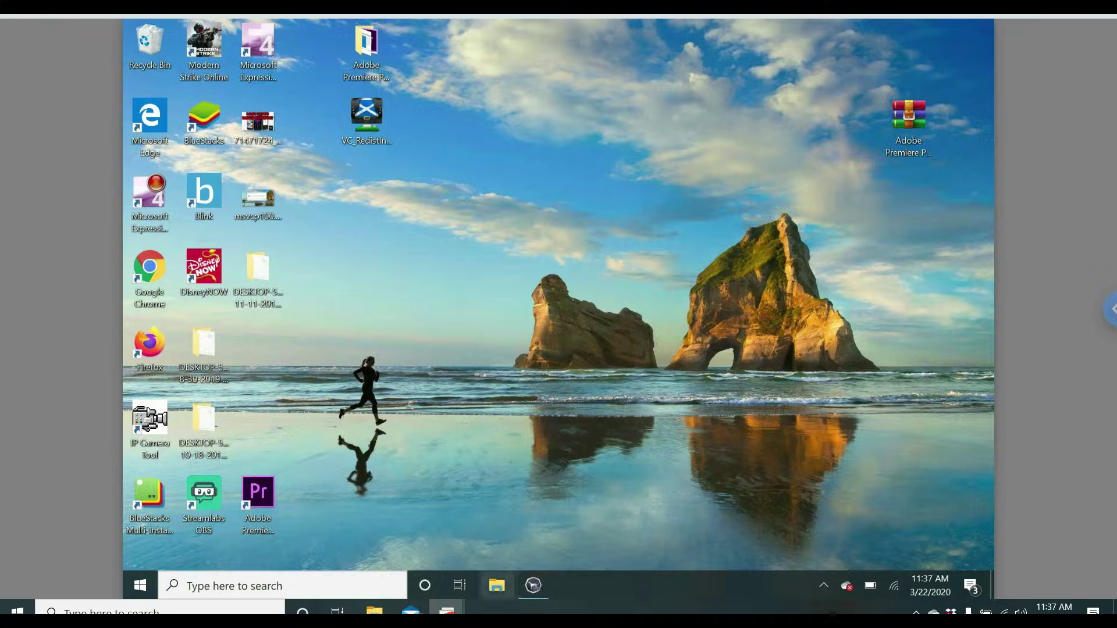
pyautogui.click(533, 585)
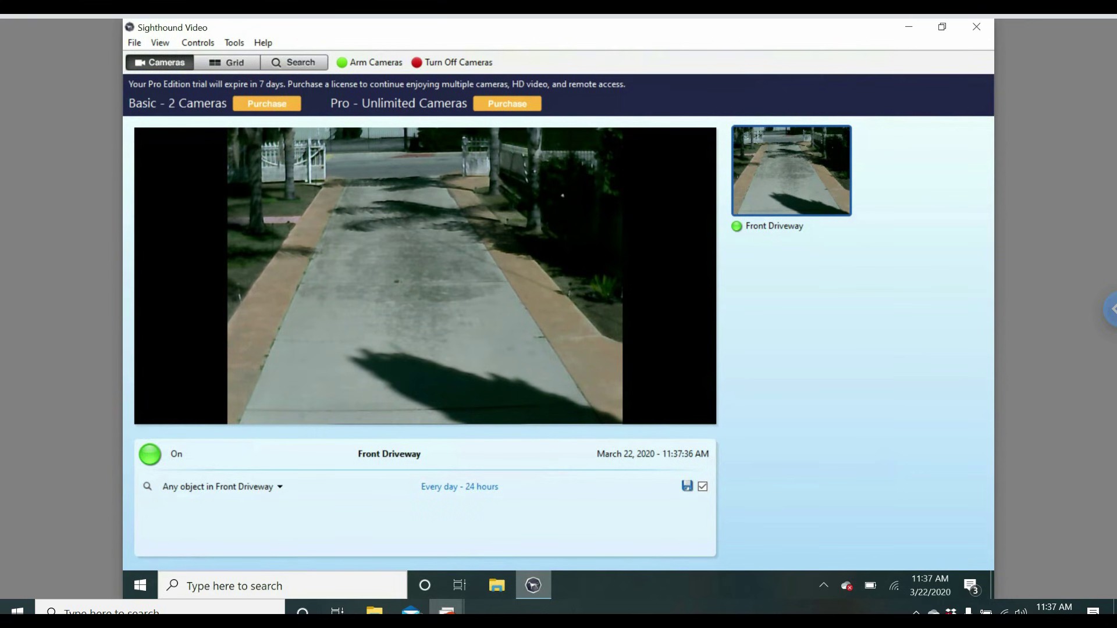
pyautogui.press('super+d')
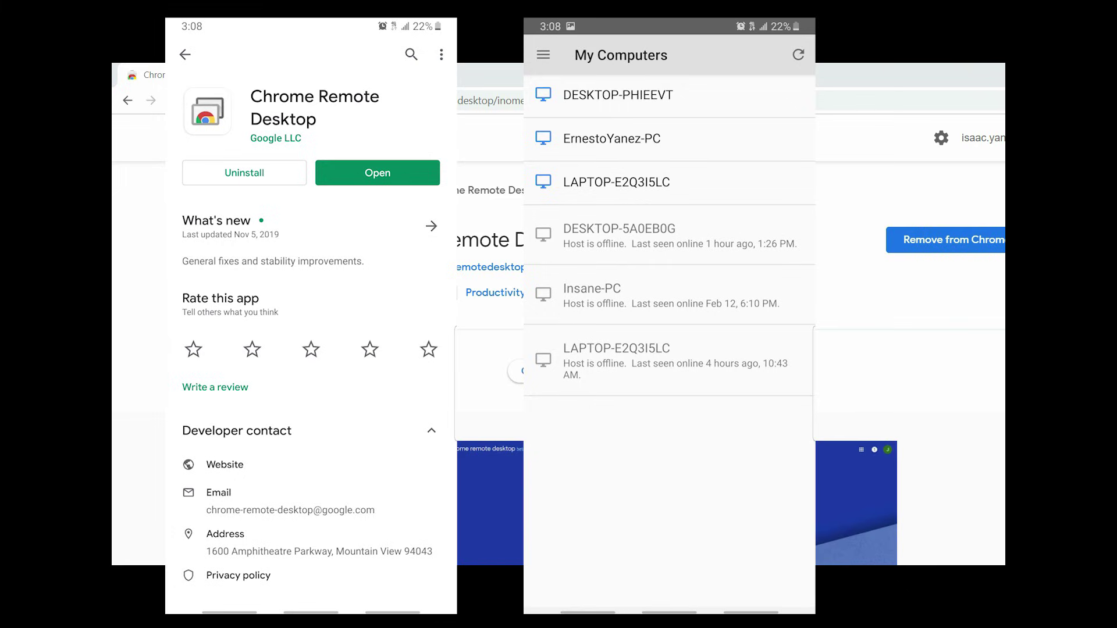
# Scroll through the Chrome Remote Desktop extension description on the Chrome Web Store.
pyautogui.scroll(-5, 558, 361)
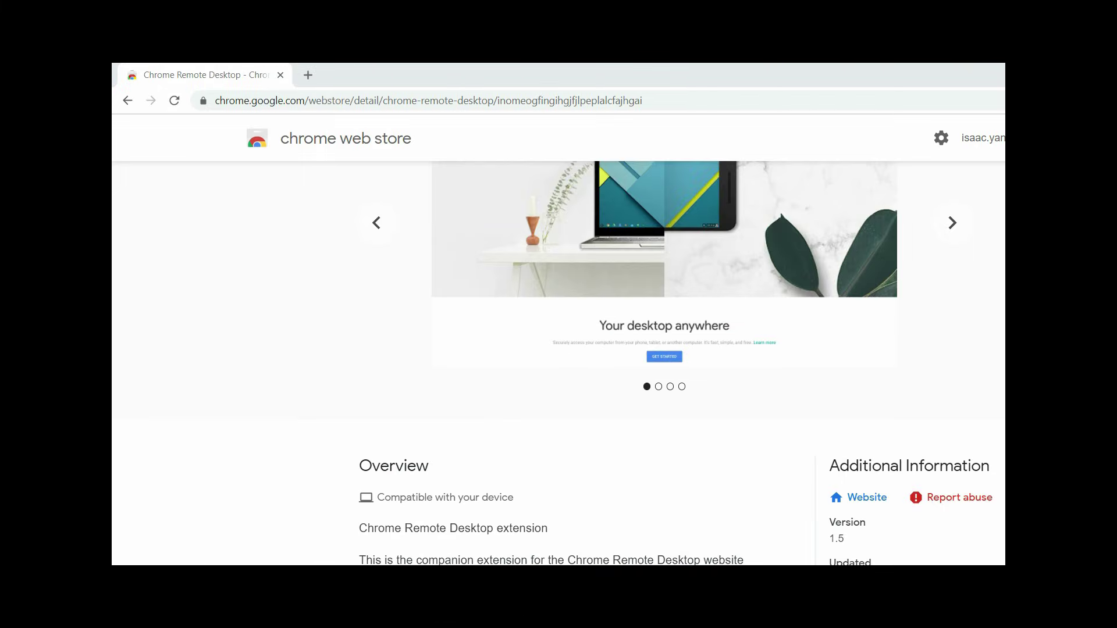
pyautogui.scroll(-3, 559, 361)
pyautogui.scroll(-5, 559, 360)
pyautogui.scroll(2, 558, 361)
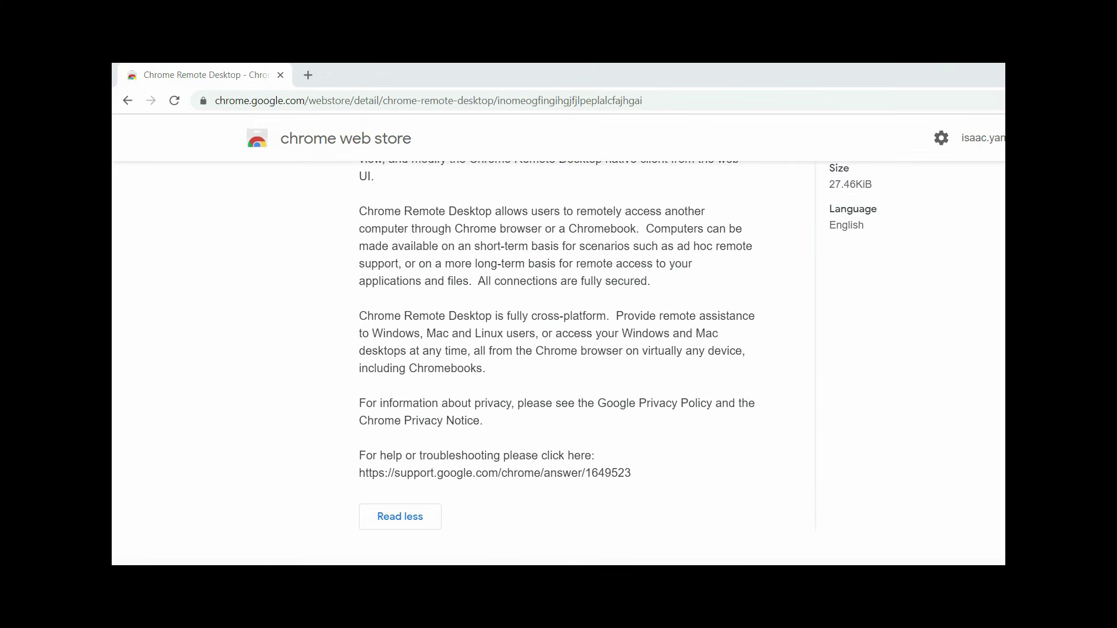